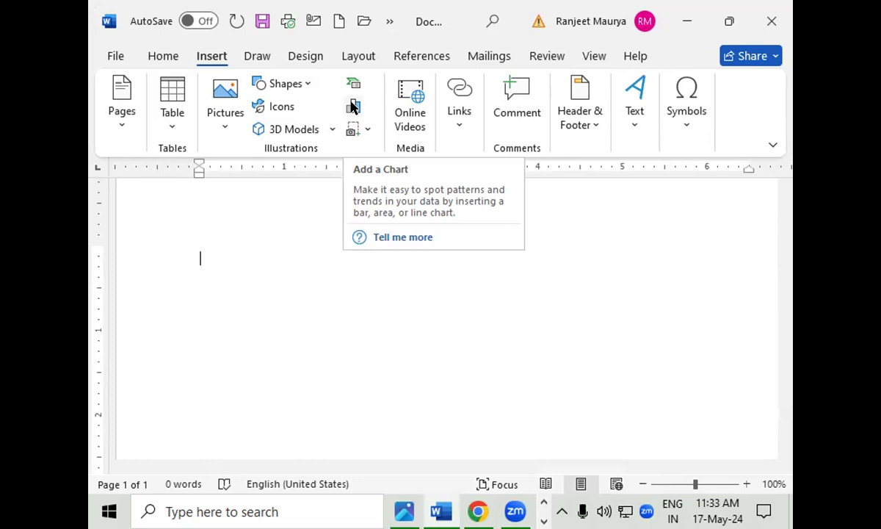
click(353, 108)
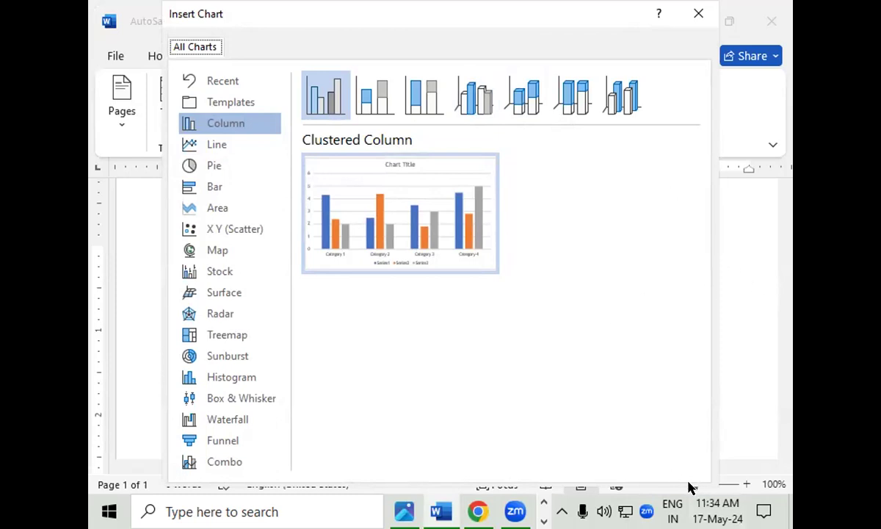
click(780, 119)
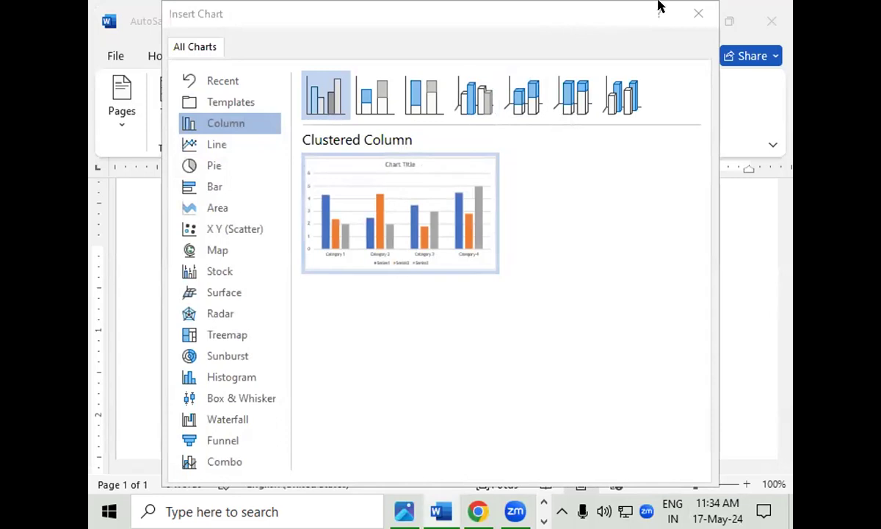
drag(658, 6, 586, 6)
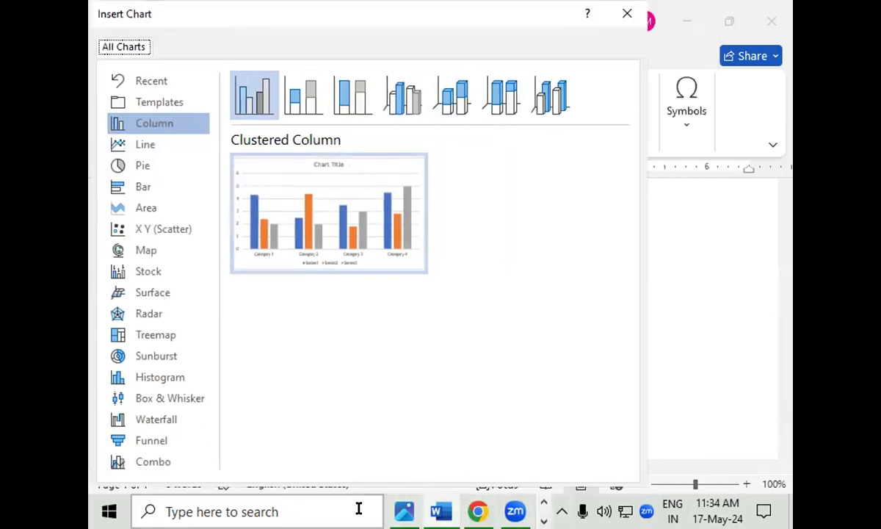
right_click(441, 512)
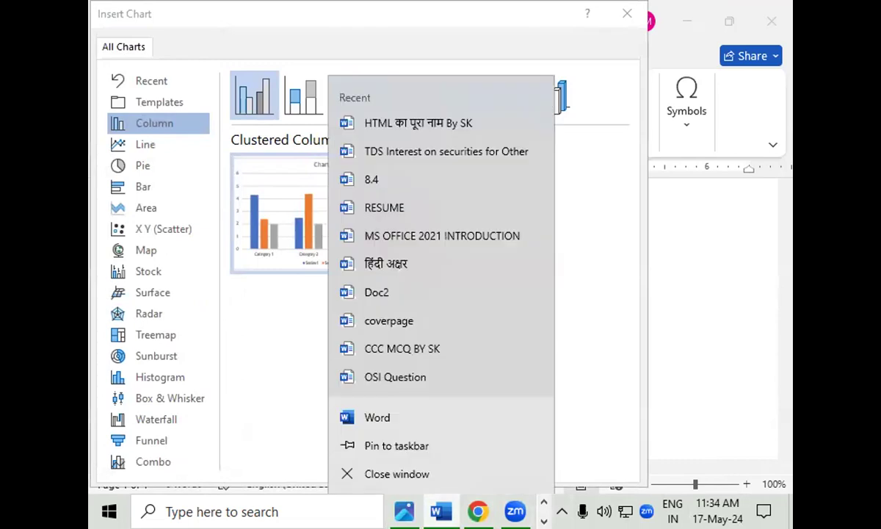
key(Escape)
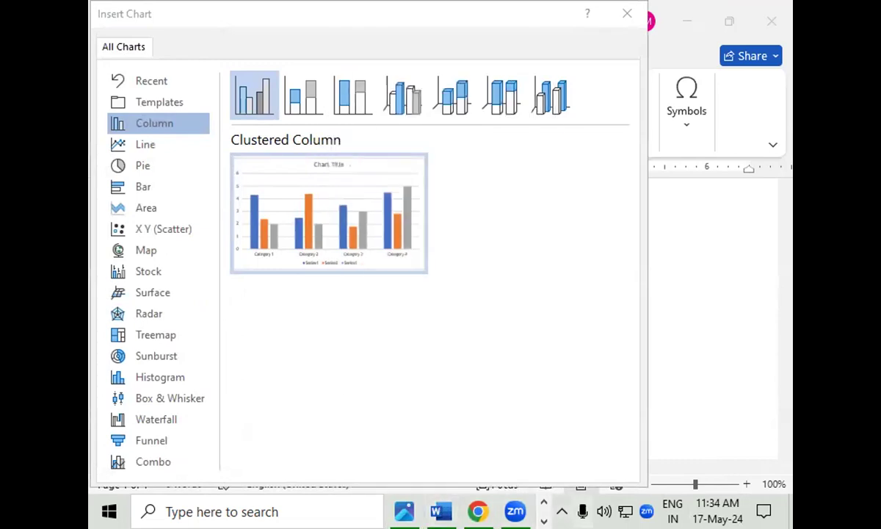
click(773, 291)
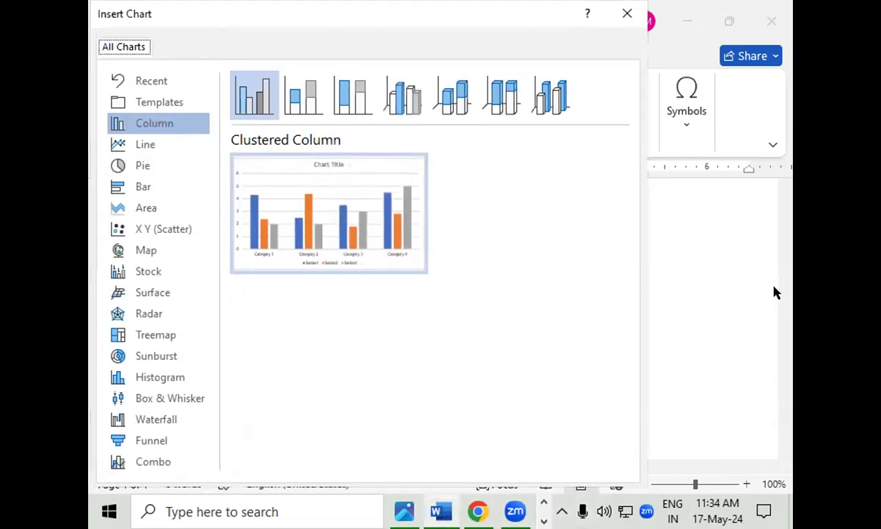
click(618, 13)
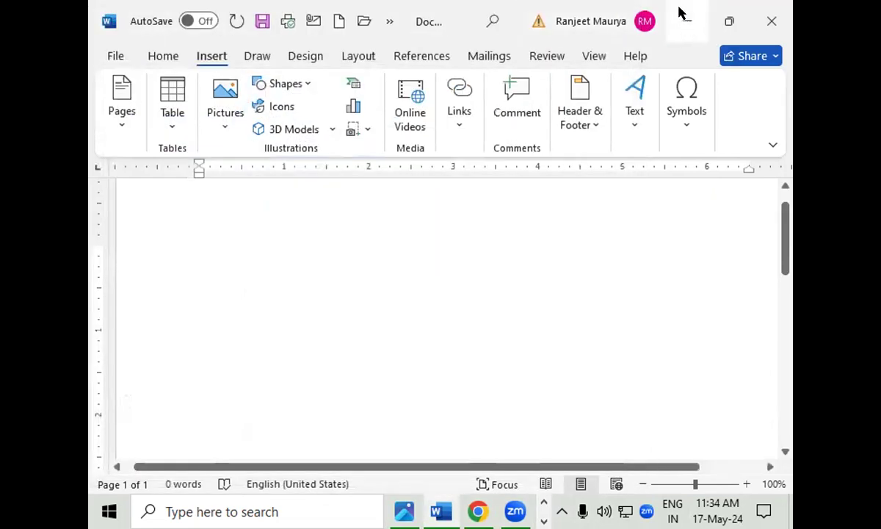
Open the Windows display settings, change the display resolution to 1024 × 768 and keep the change.
click(678, 14)
click(689, 12)
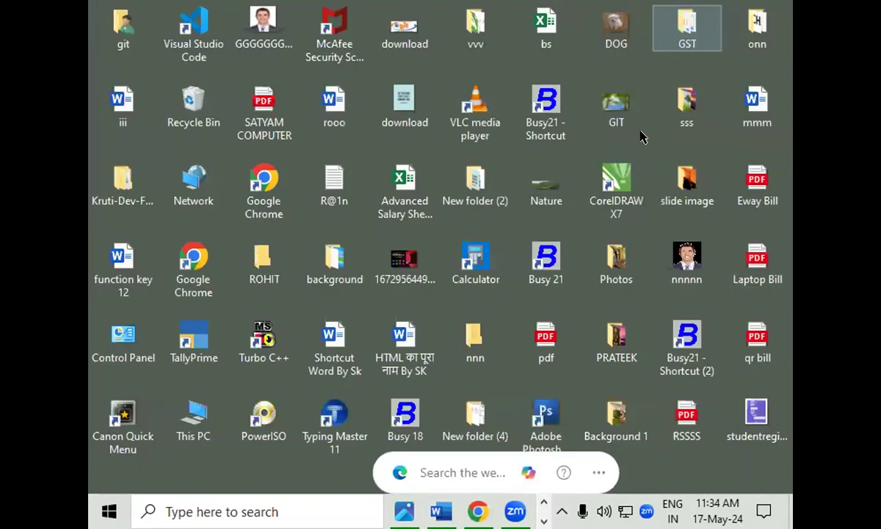
right_click(642, 76)
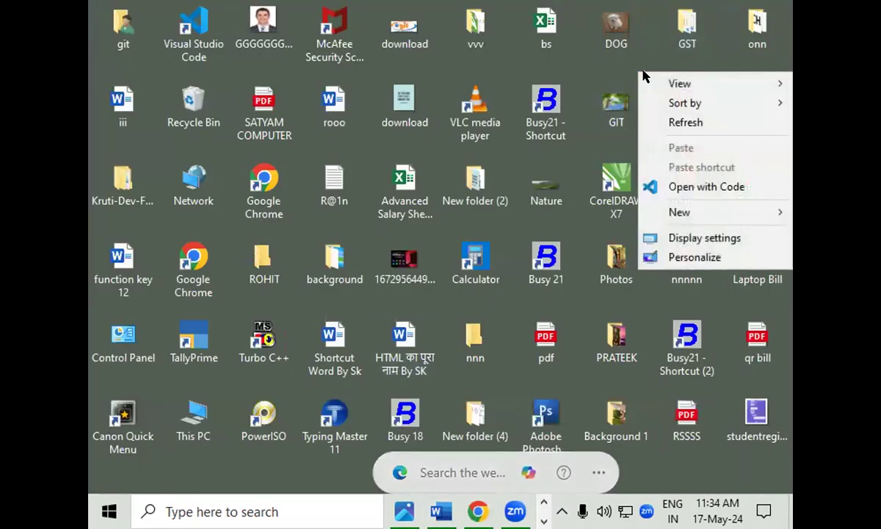
click(663, 238)
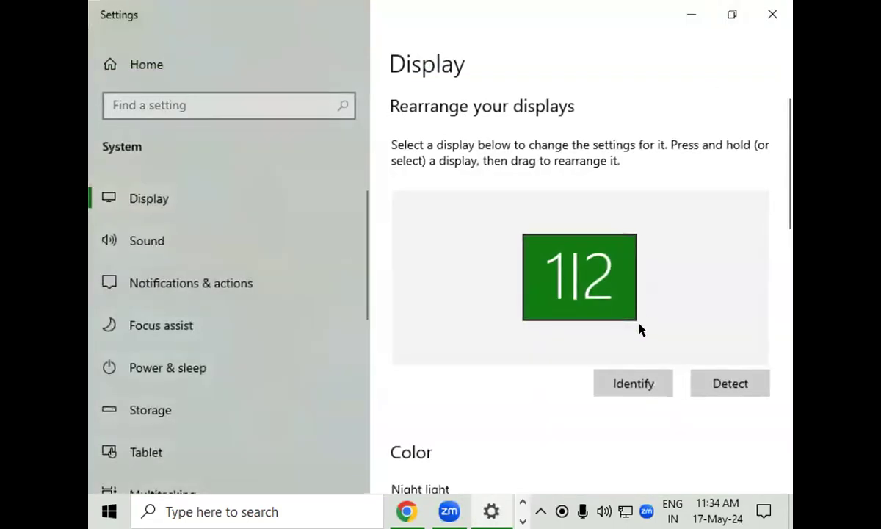
scroll(639, 328, down, 1)
scroll(723, 293, down, 1)
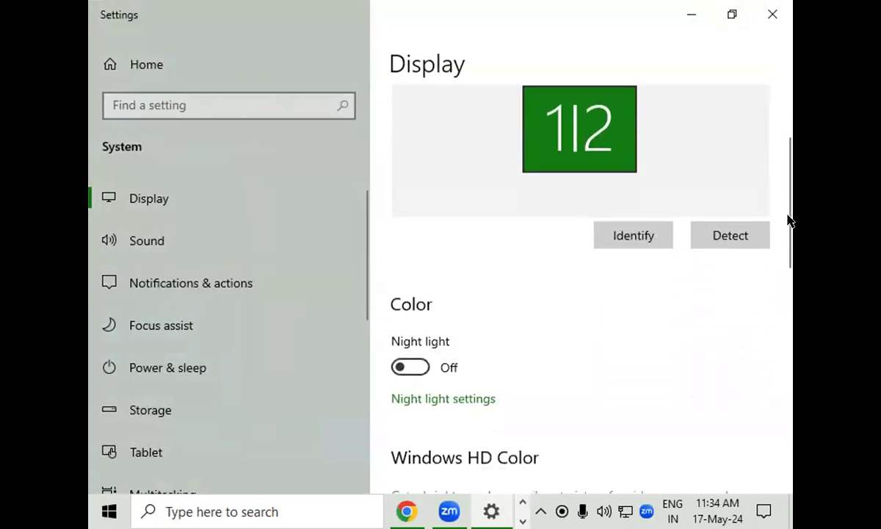
click(788, 303)
click(604, 228)
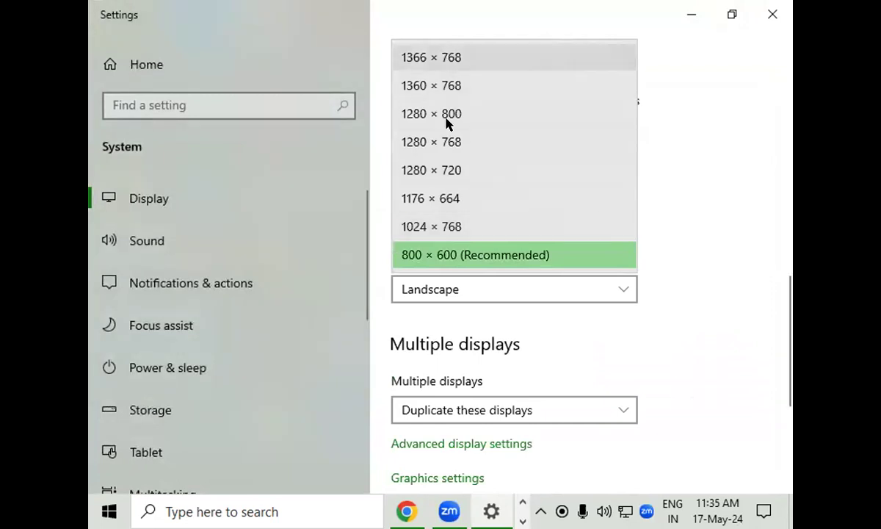
click(457, 228)
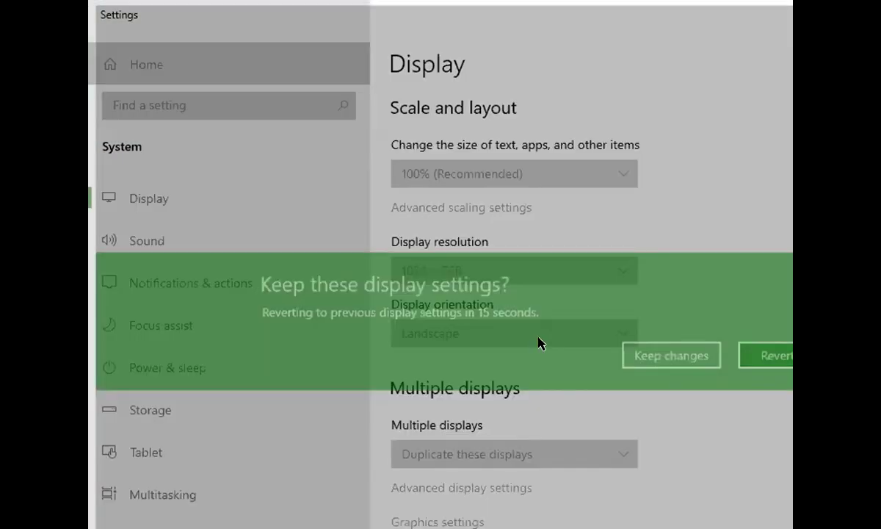
click(540, 283)
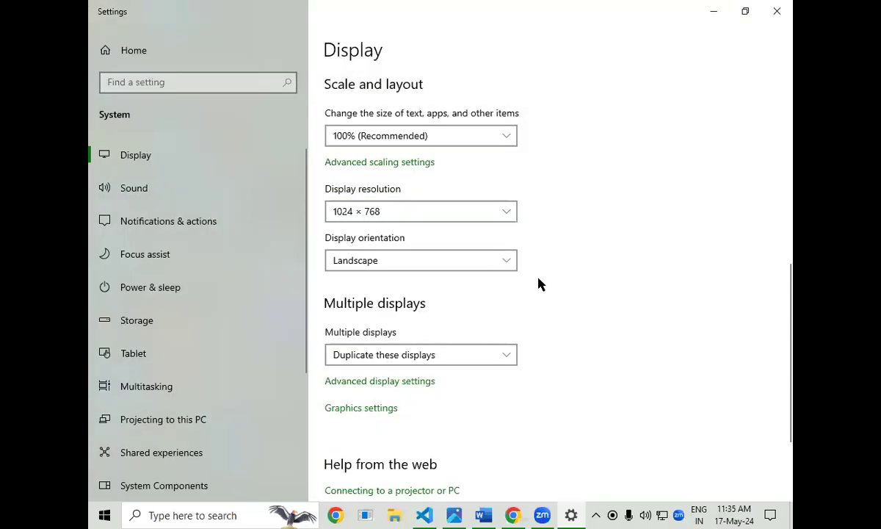
click(777, 11)
Return to the Word document and insert a Clustered Column chart.
click(508, 514)
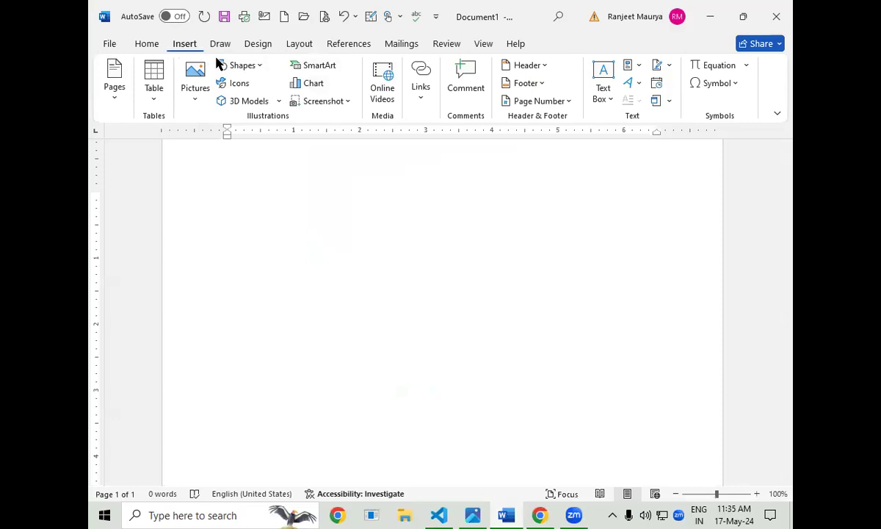
click(318, 85)
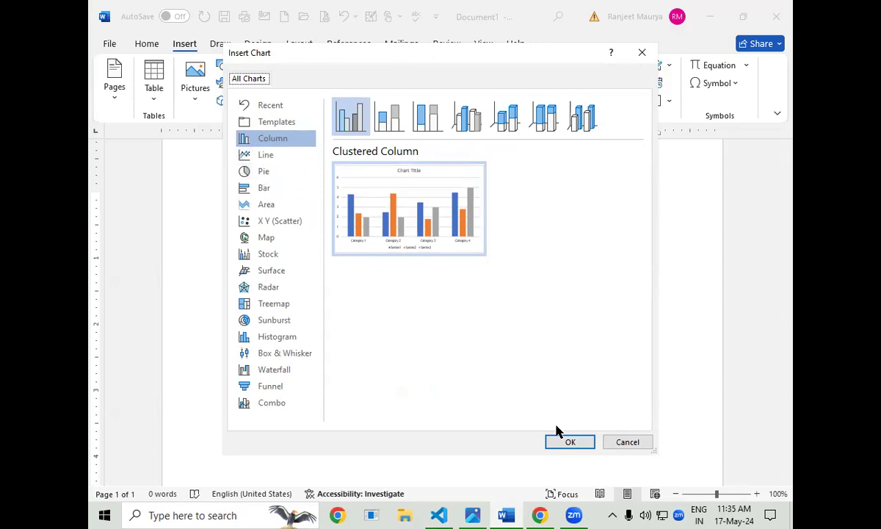
click(571, 441)
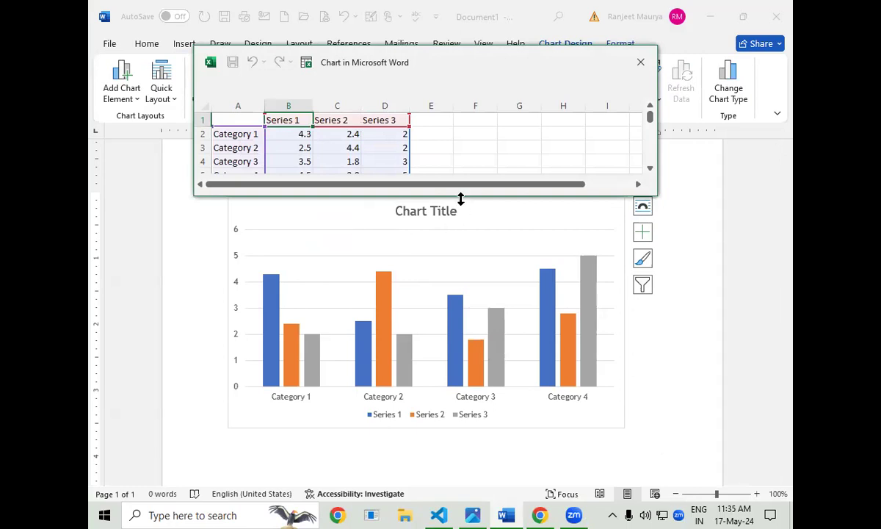
Enlarge the chart's data sheet and rename its four categories PADRAUNA, KASIA, DEORIA and HATA.
drag(460, 199, 444, 216)
click(235, 135)
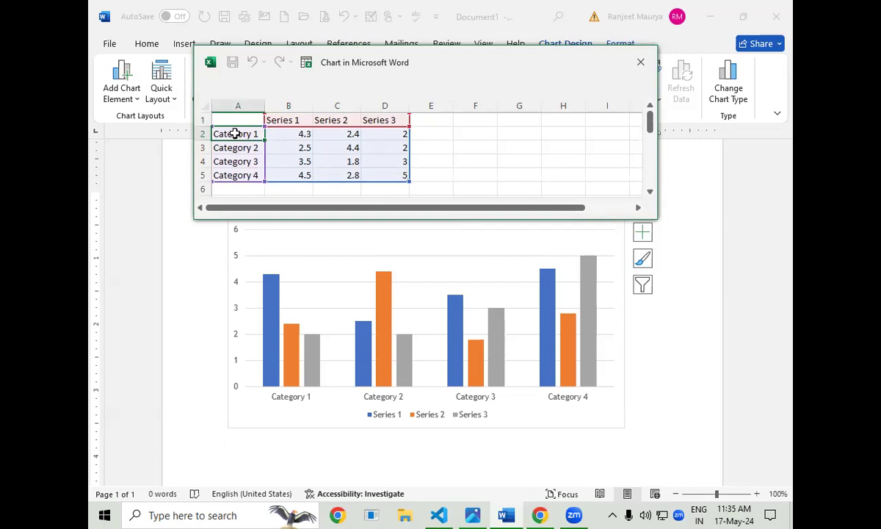
text(P)
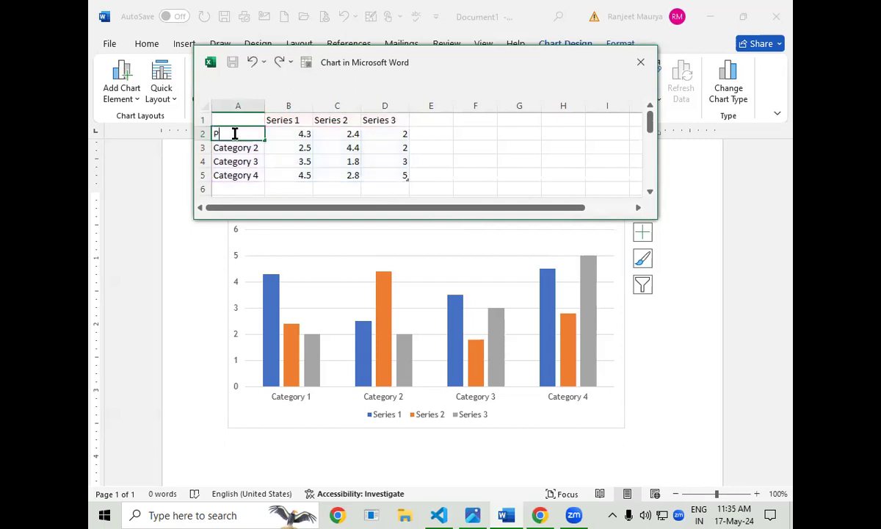
text(ADMAUNADRAUNA)
click(227, 150)
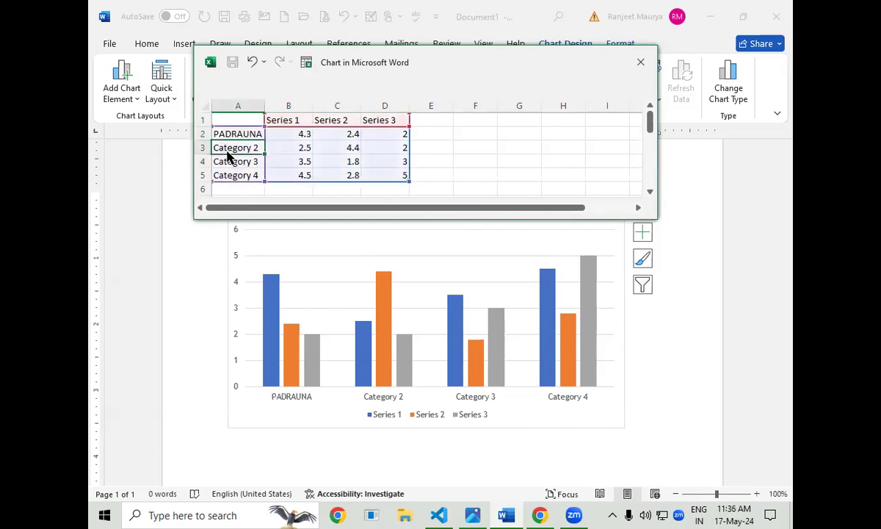
text(KASIA)
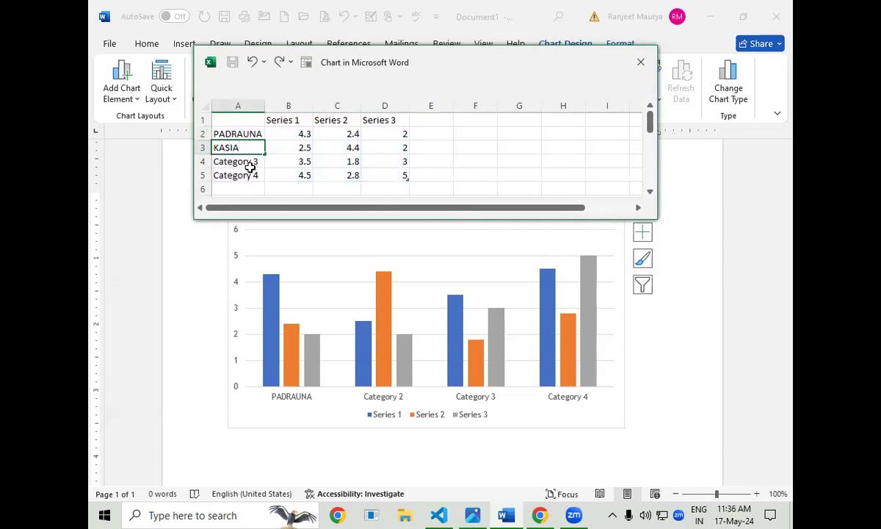
click(250, 165)
text(DEORIA)
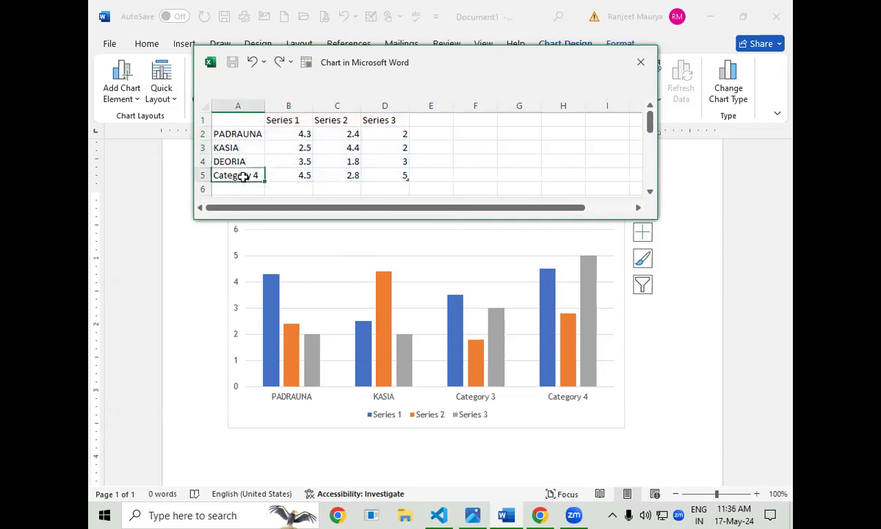
click(243, 175)
text(HATA)
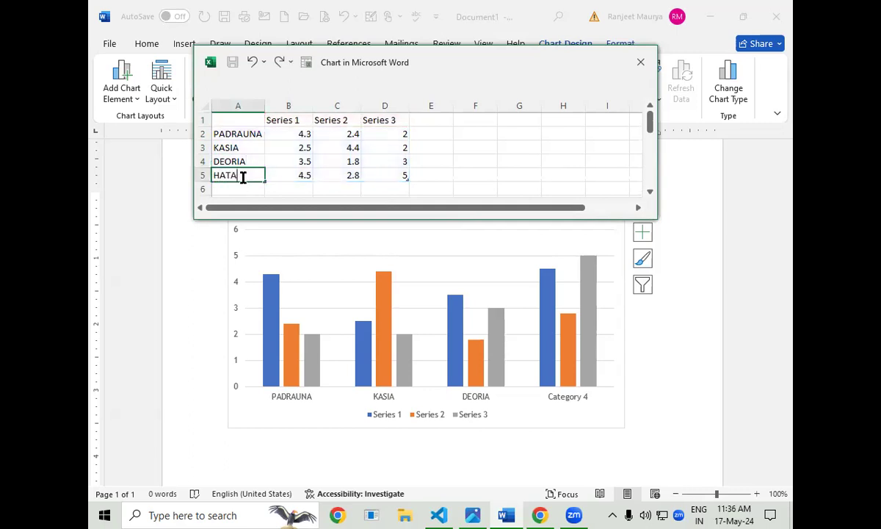
Rename the three data series in the chart's data sheet MEMORY, PRINTER and MOUSE.
click(290, 125)
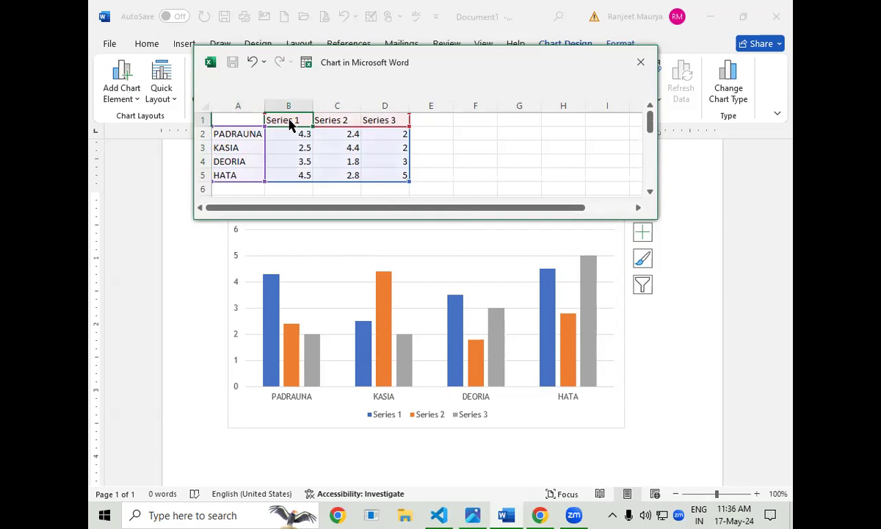
text(MEMORY)
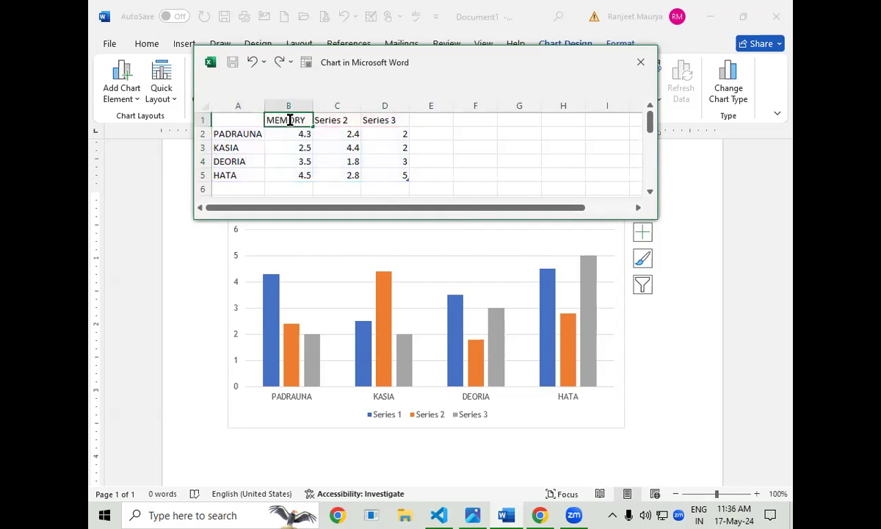
click(351, 121)
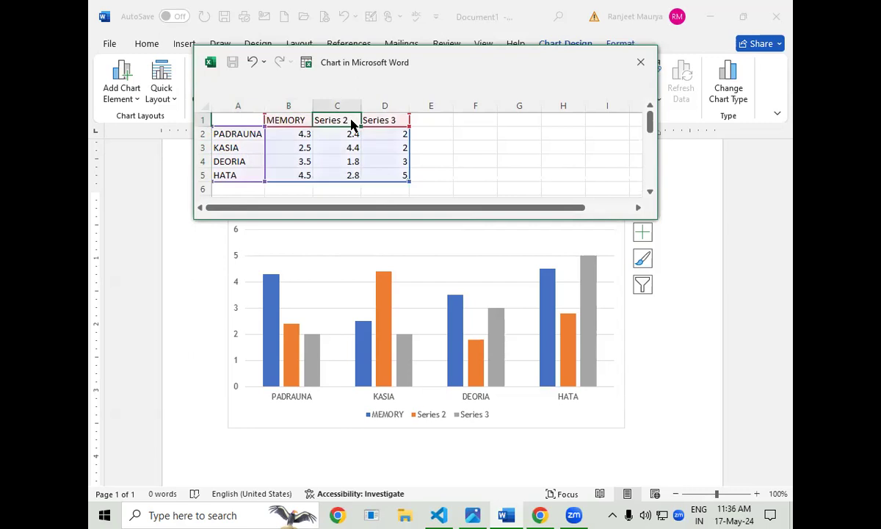
text(PRINTER)
click(383, 122)
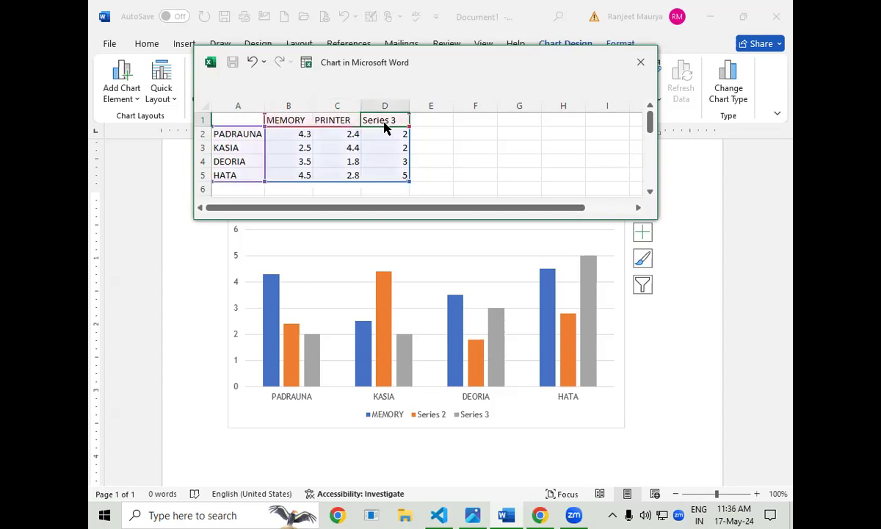
text(MOUSE)
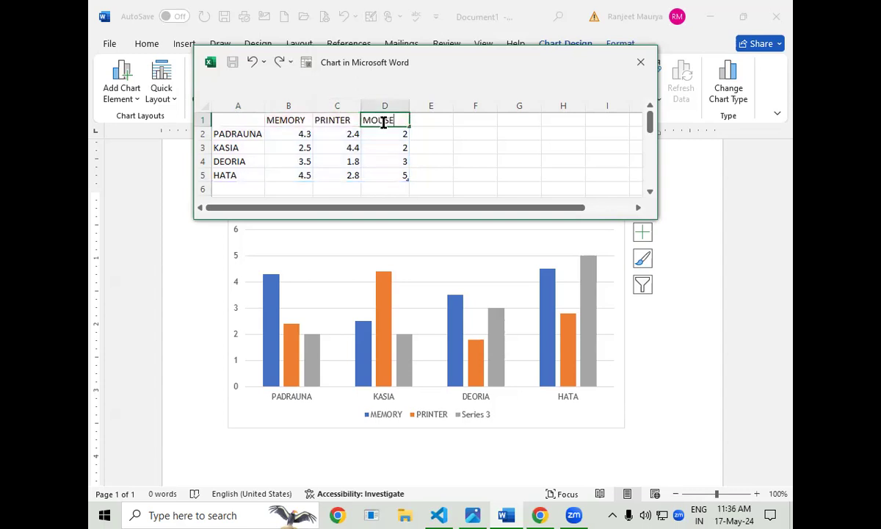
Clear all sample values in cells B2:D5 of the chart's data sheet.
click(304, 147)
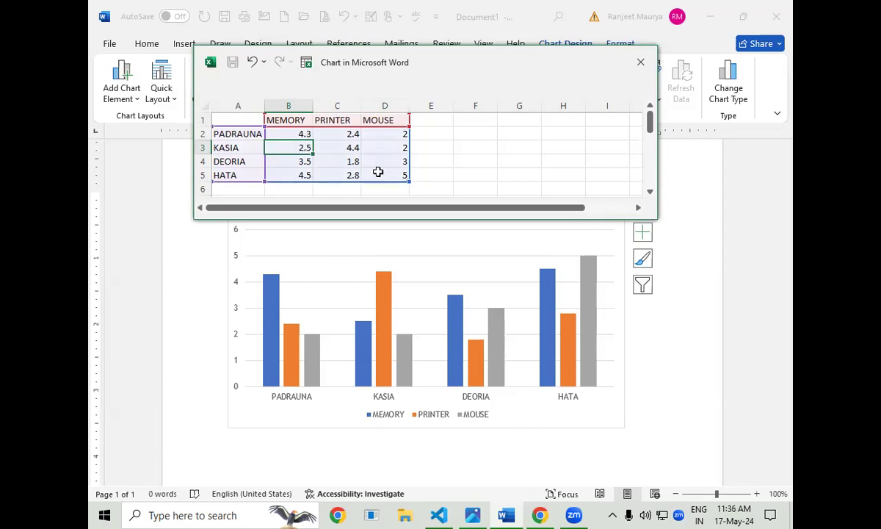
drag(298, 133, 392, 172)
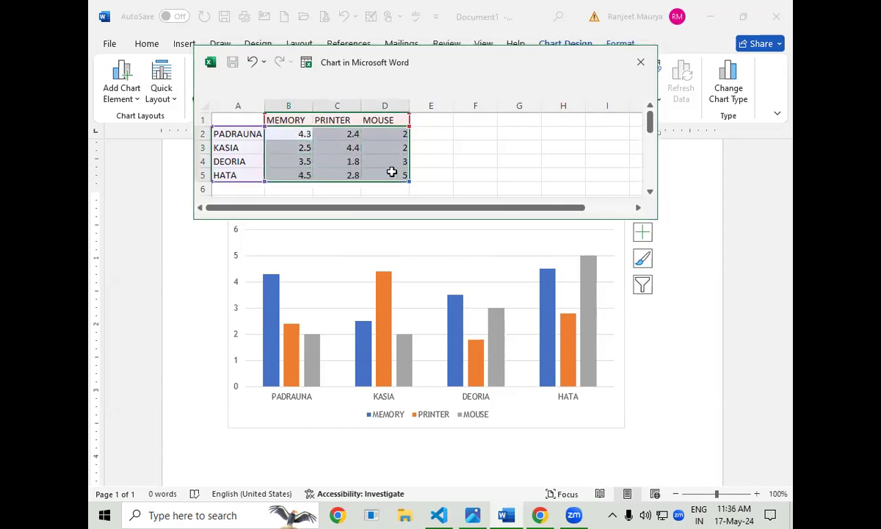
key(Delete)
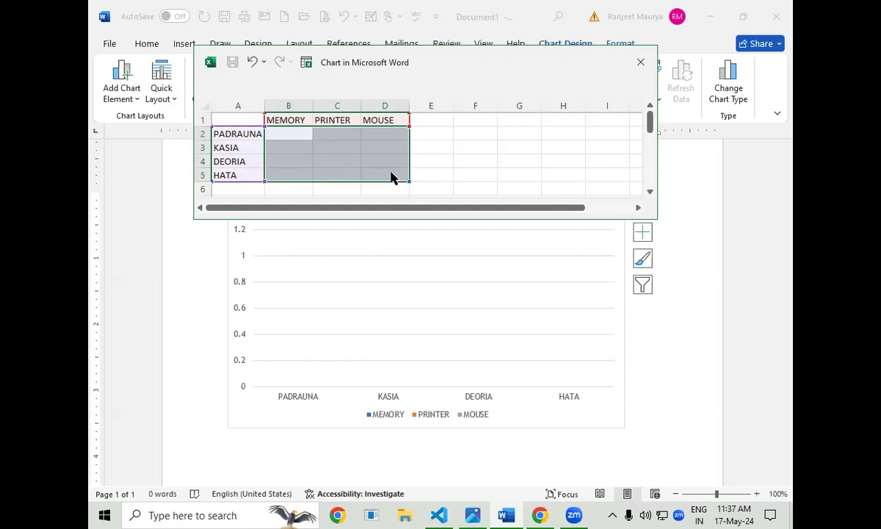
Enter the MEMORY sales values 14000 for PADRAUNA, 2500 for KASIA, 29000 for DEORIA and 5800 for HATA in the chart's data sheet.
click(302, 134)
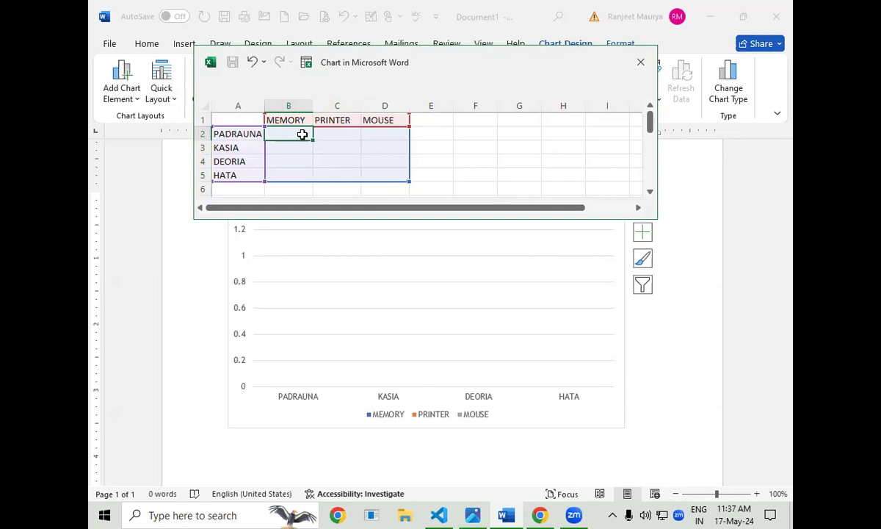
text(1)
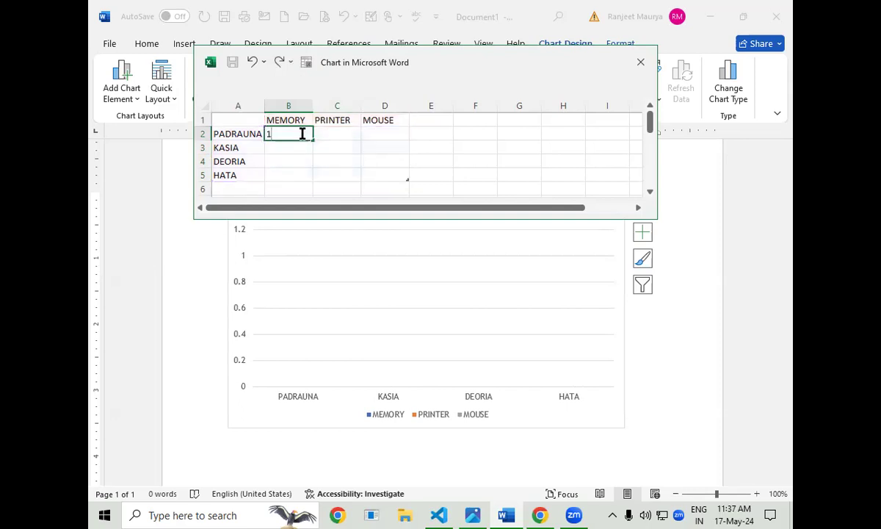
text(4000)
click(299, 160)
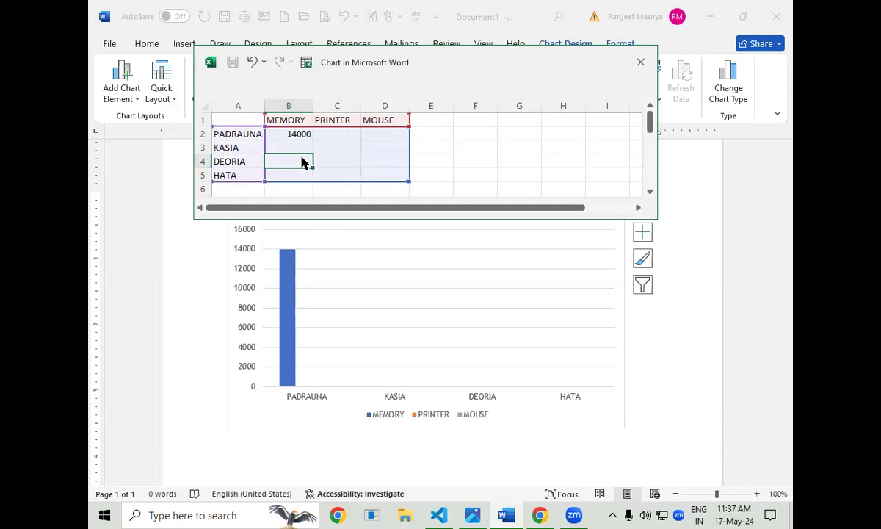
click(297, 146)
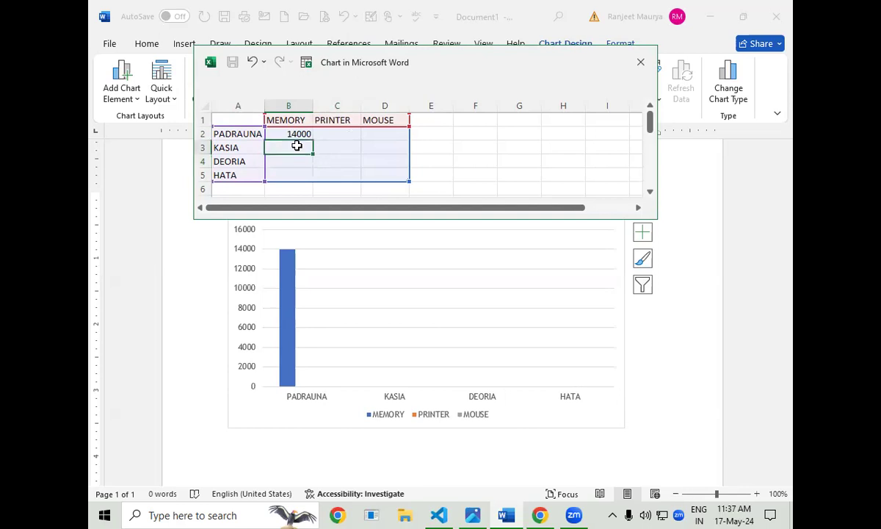
text(2500)
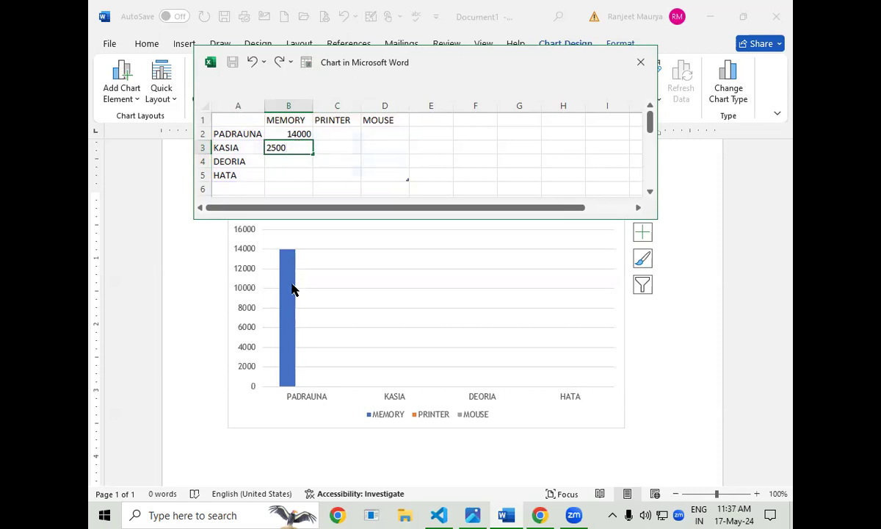
click(285, 179)
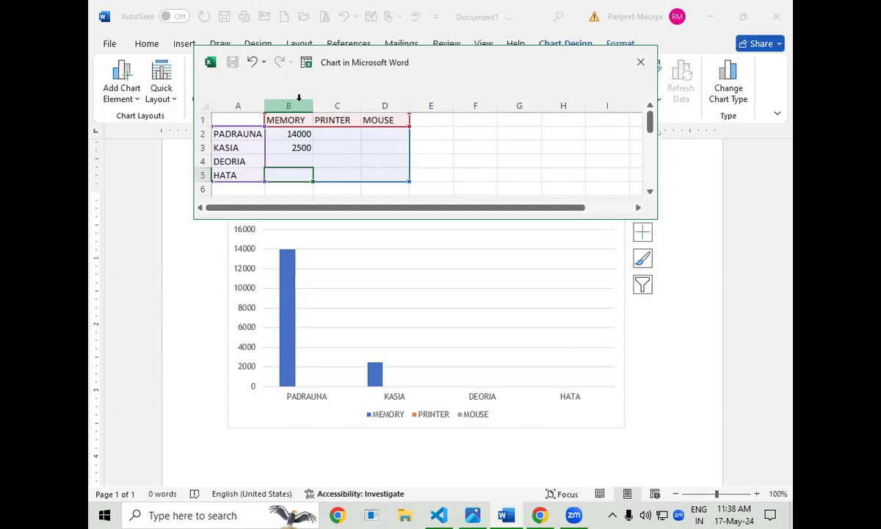
click(286, 159)
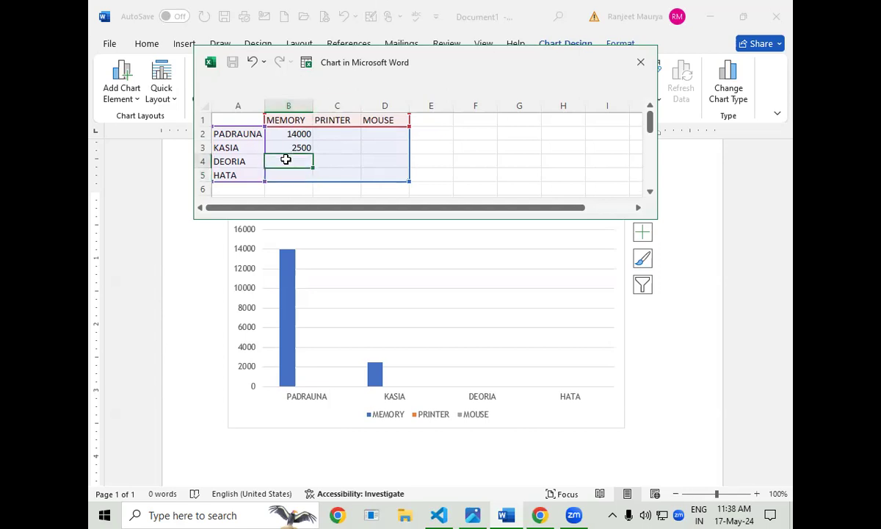
text(2900)
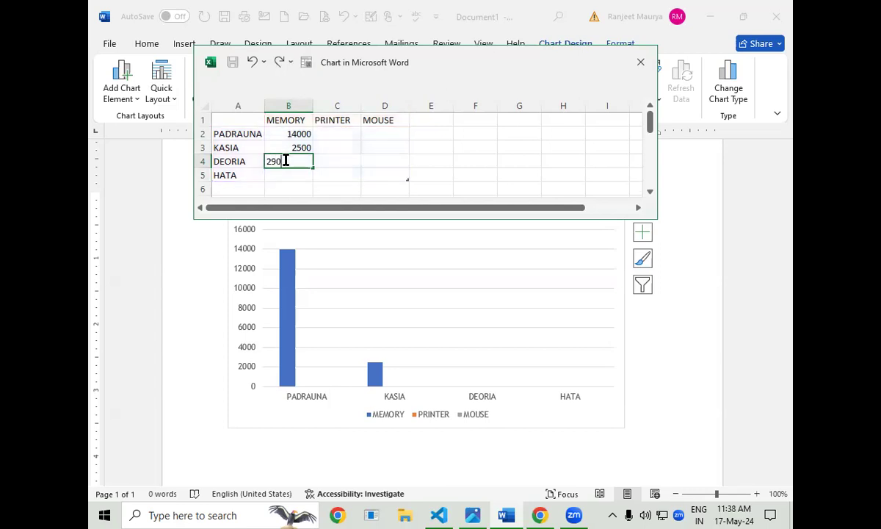
text(0)
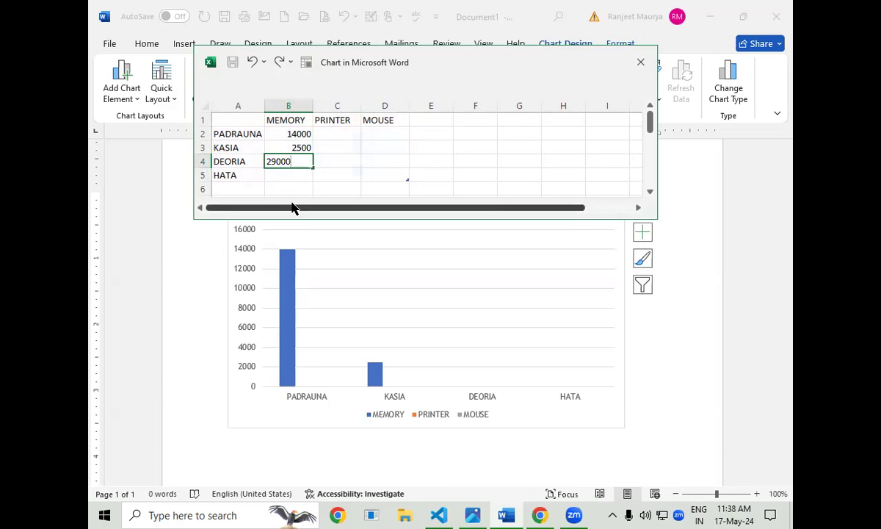
click(301, 175)
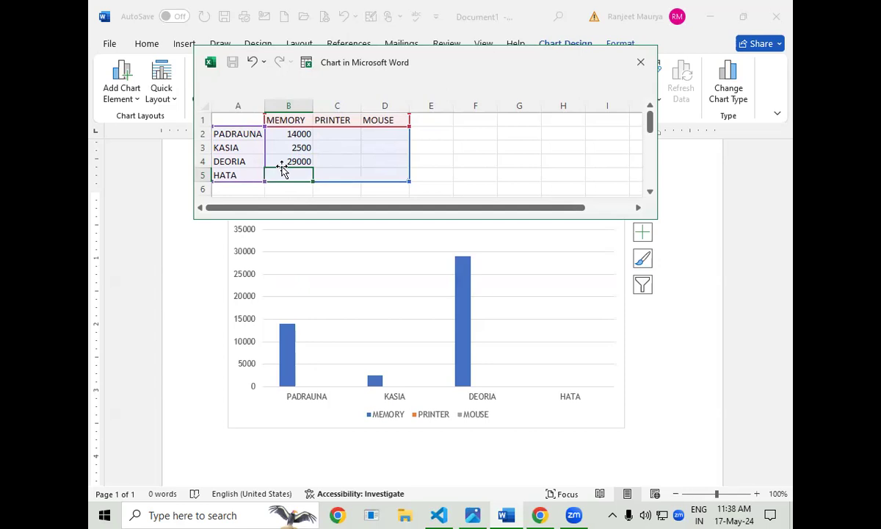
text(5800)
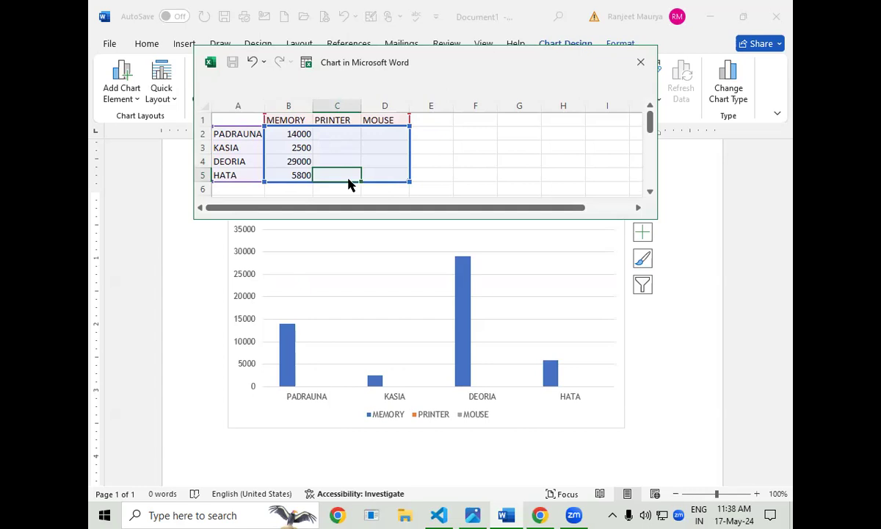
Fill the PRINTER column of the chart's data sheet with 8000 for PADRAUNA, 12000 for KASIA, 9800 for DEORIA and 80000 for HATA.
click(342, 145)
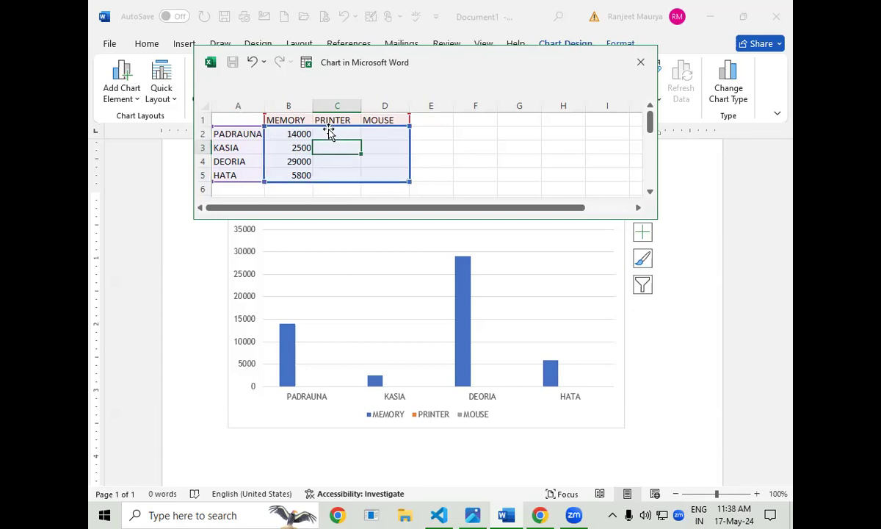
click(333, 133)
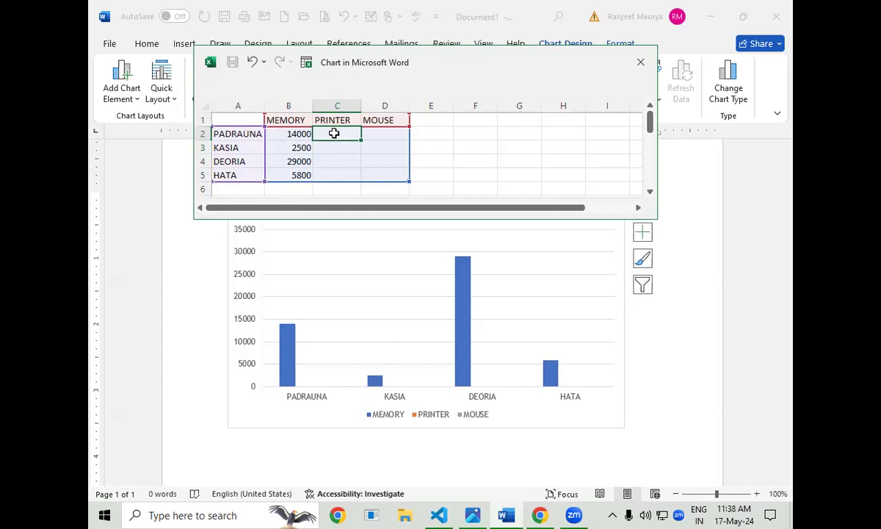
text(8000)
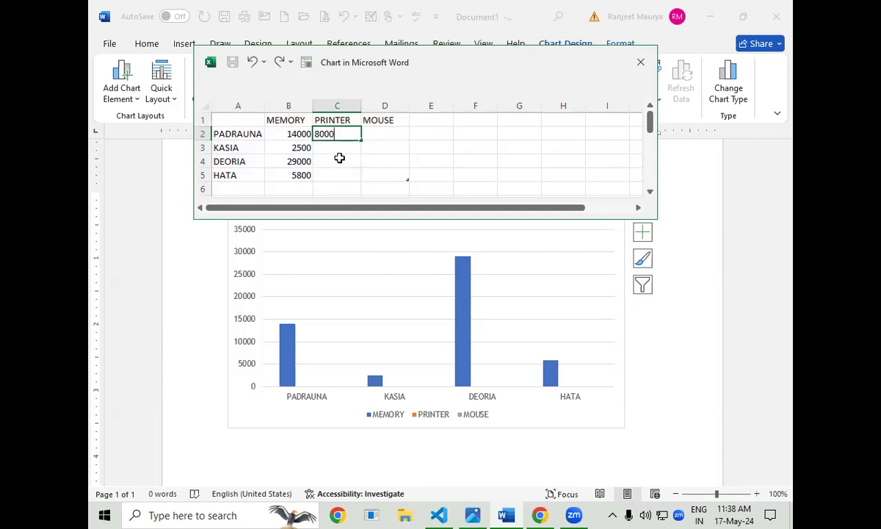
click(339, 160)
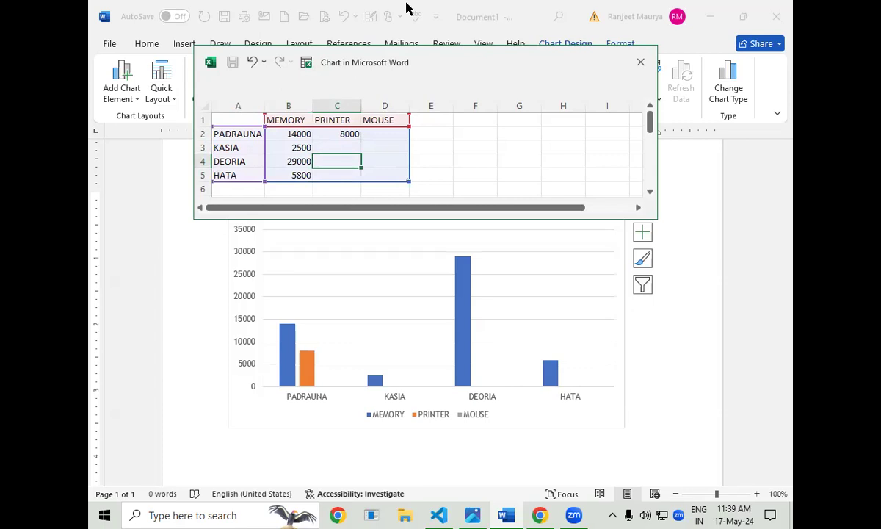
click(334, 148)
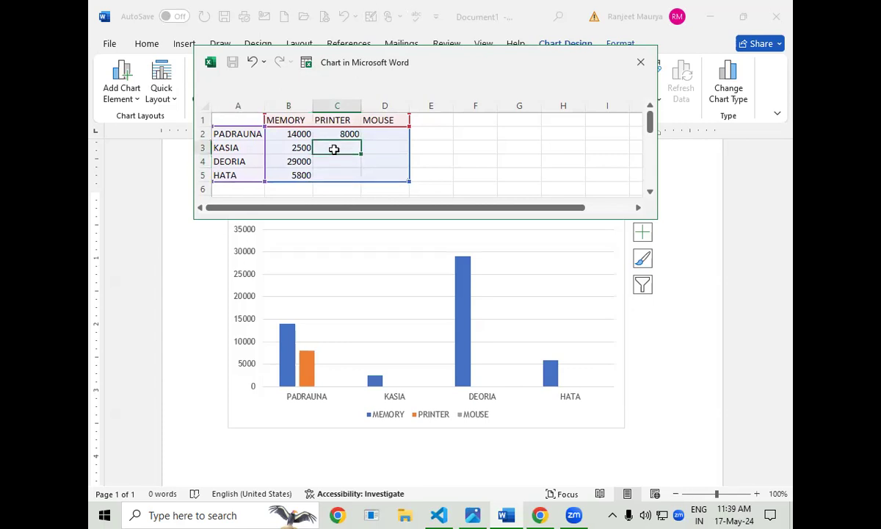
text(1200)
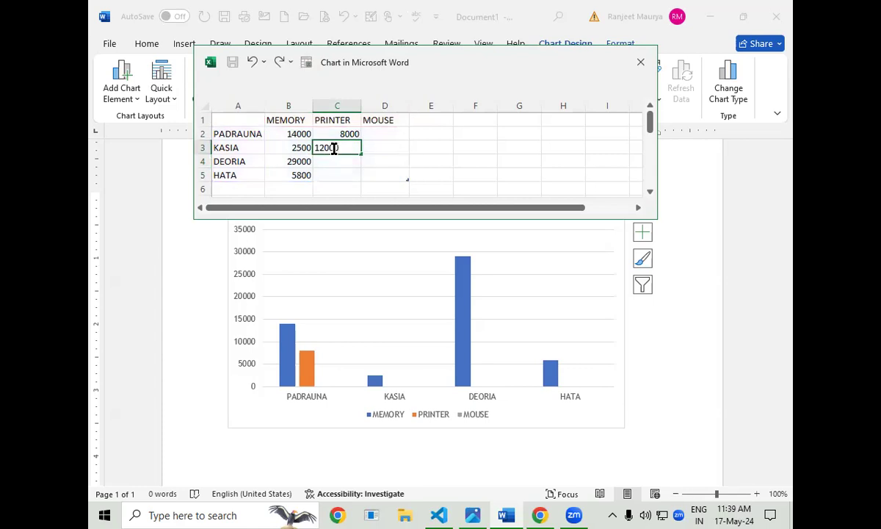
click(291, 160)
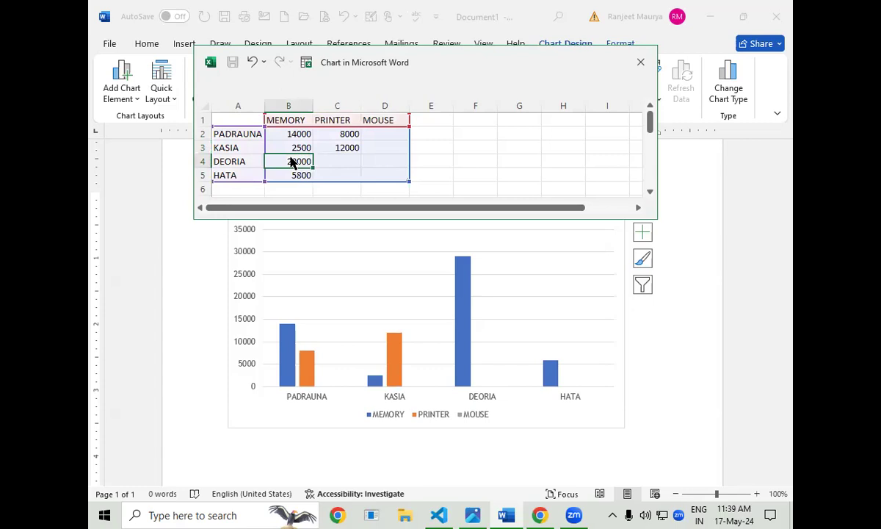
click(342, 159)
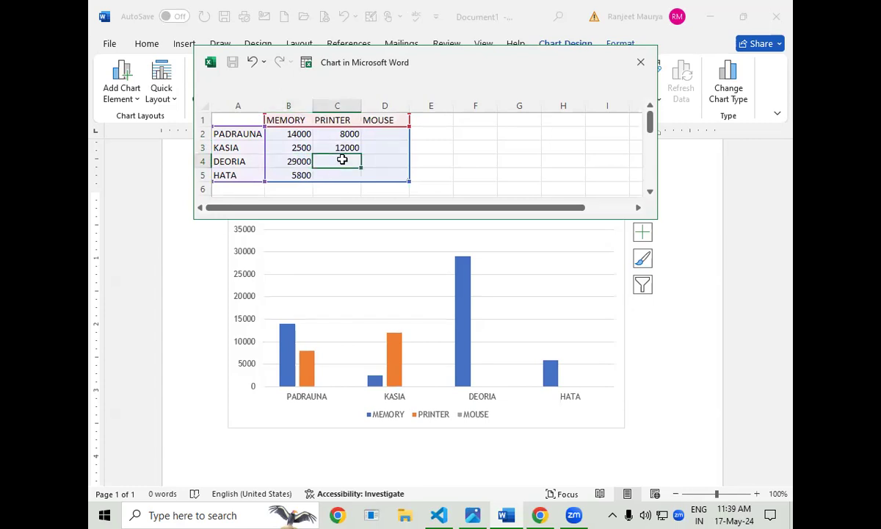
text(9800)
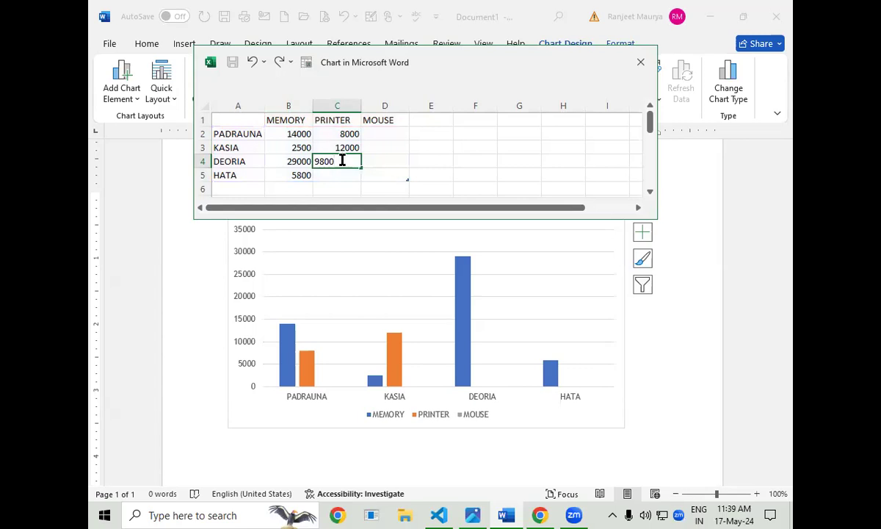
click(298, 166)
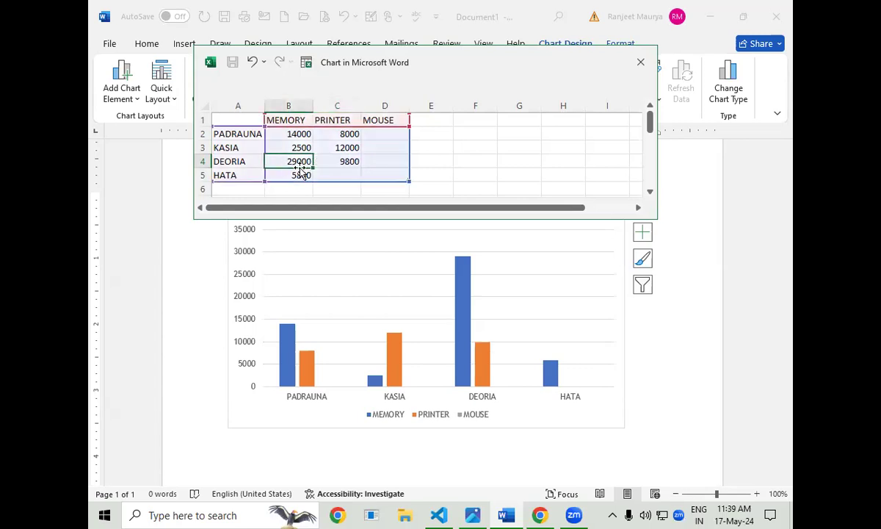
click(344, 172)
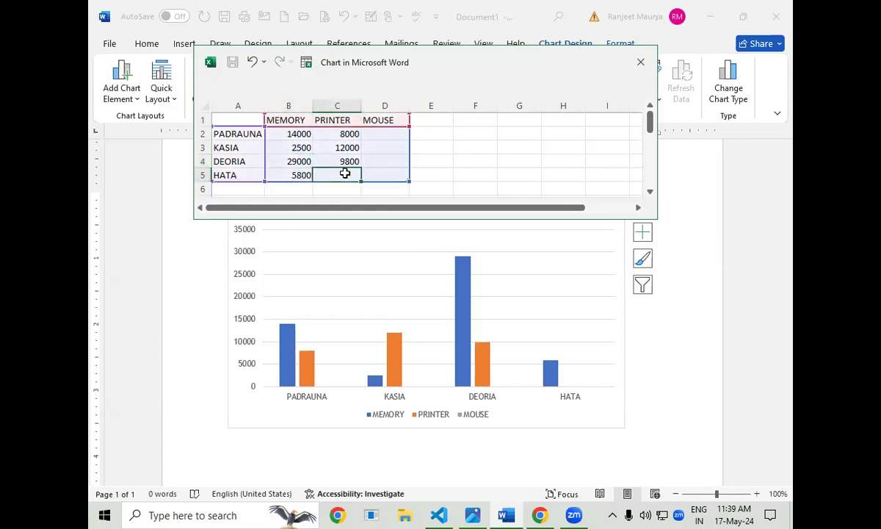
text(80000)
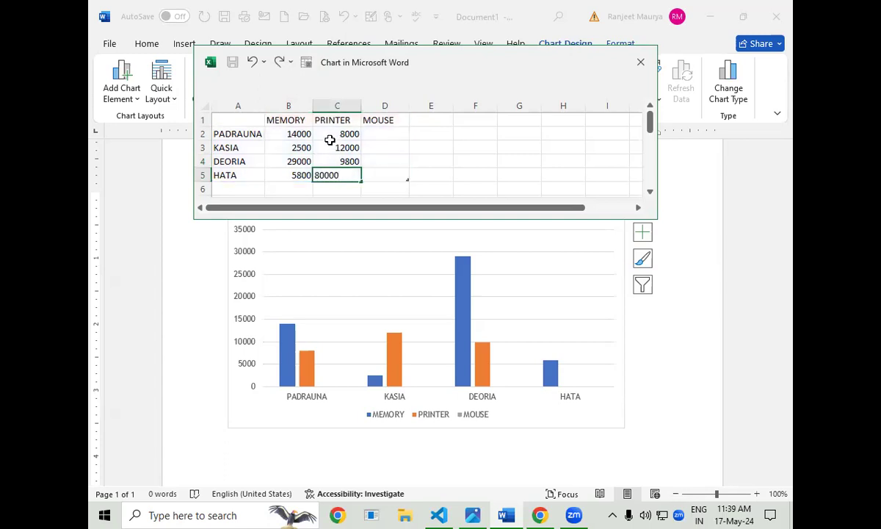
click(330, 146)
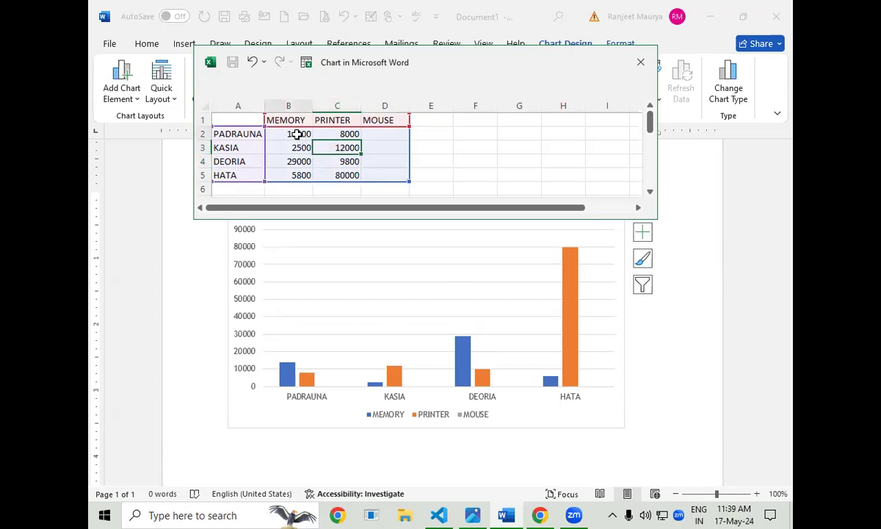
drag(289, 134, 353, 169)
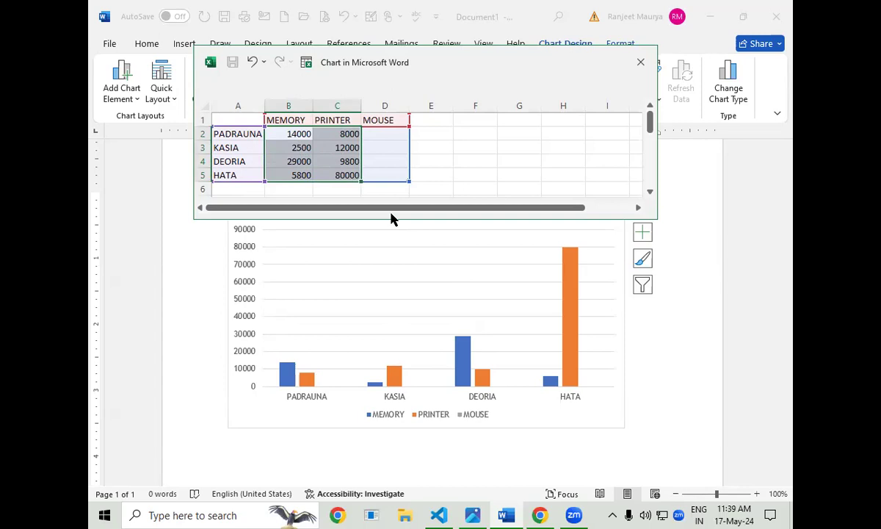
Fill the MOUSE column of the chart's data sheet with 4500 for PADRAUNA, 9800 for KASIA, 11000 for DEORIA and 8900 for HATA.
click(381, 137)
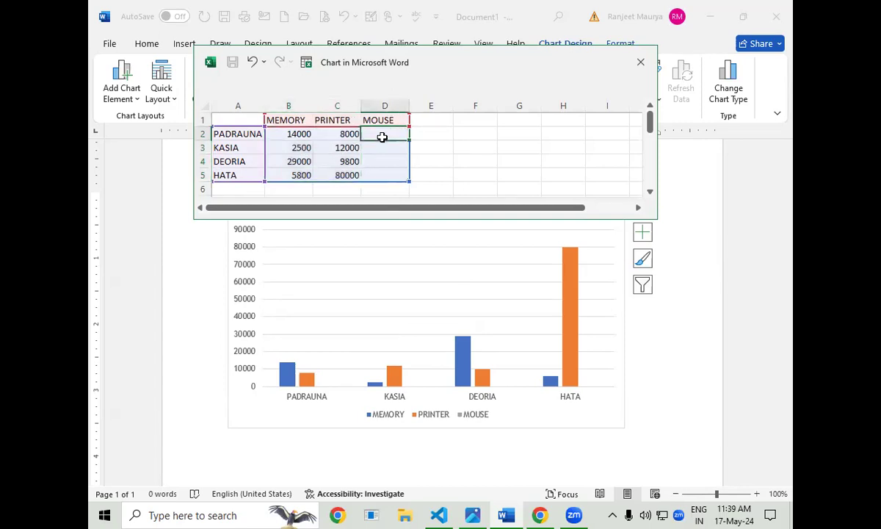
text(4500)
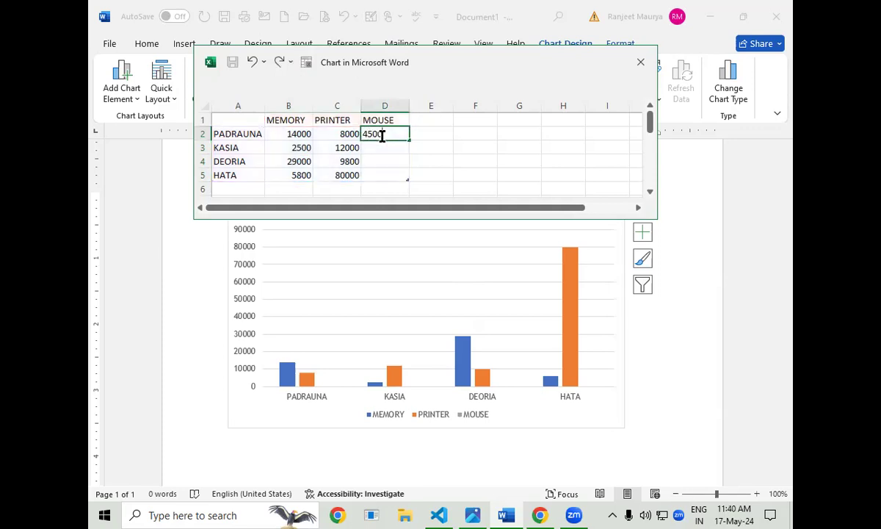
click(386, 151)
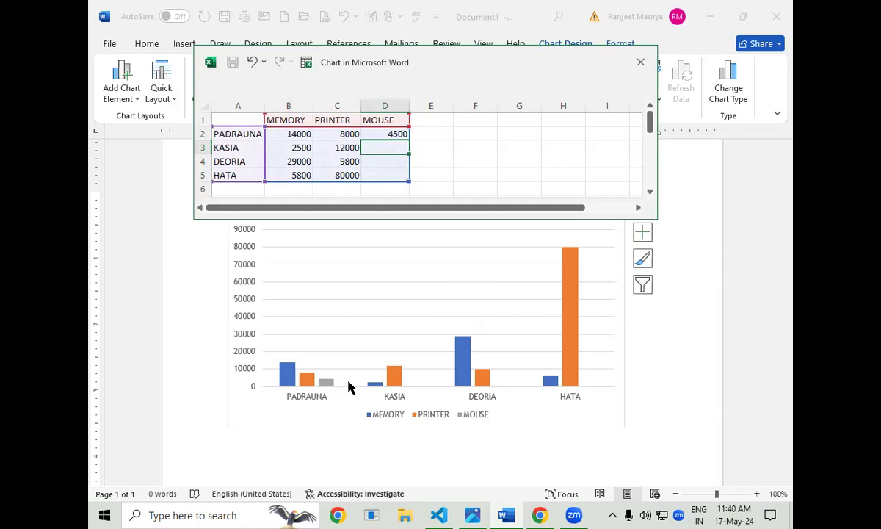
click(368, 147)
text(9800)
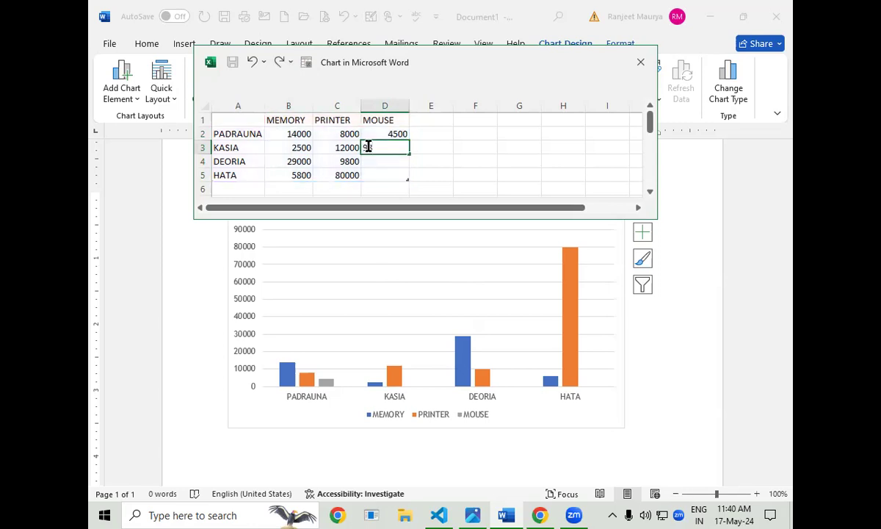
click(351, 161)
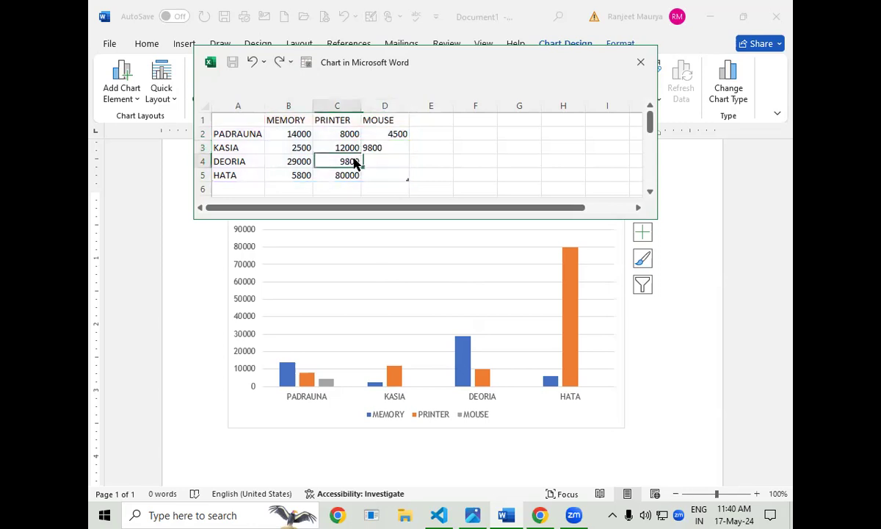
click(387, 161)
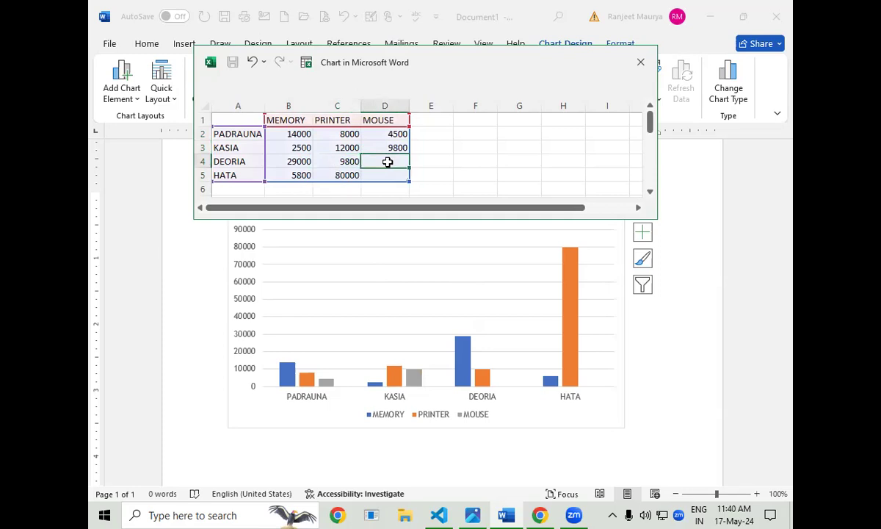
text(11000)
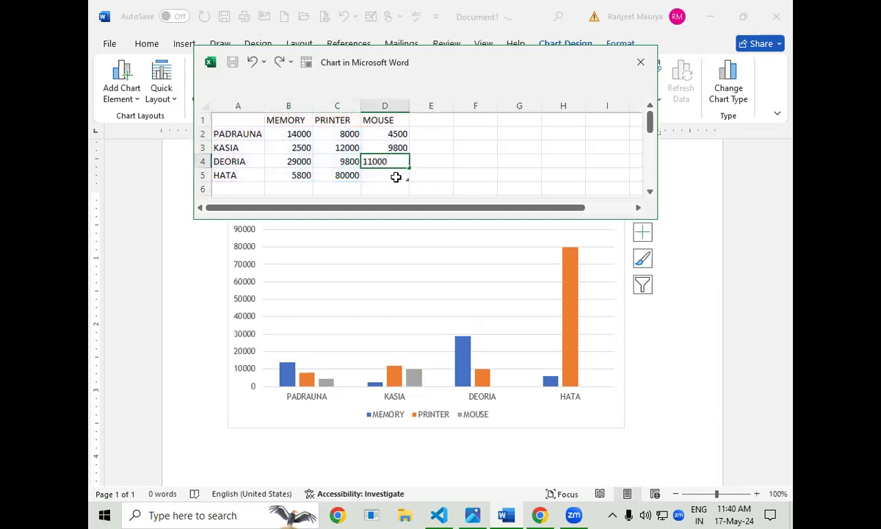
click(396, 180)
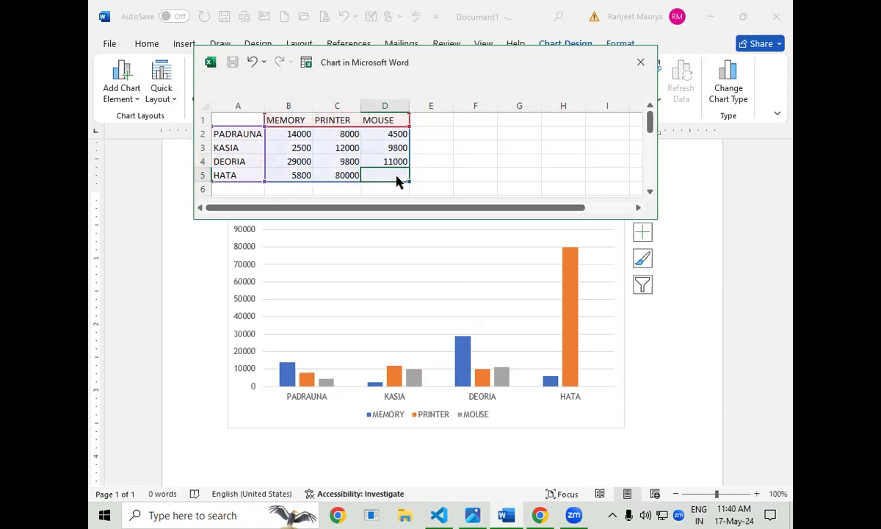
text(8900)
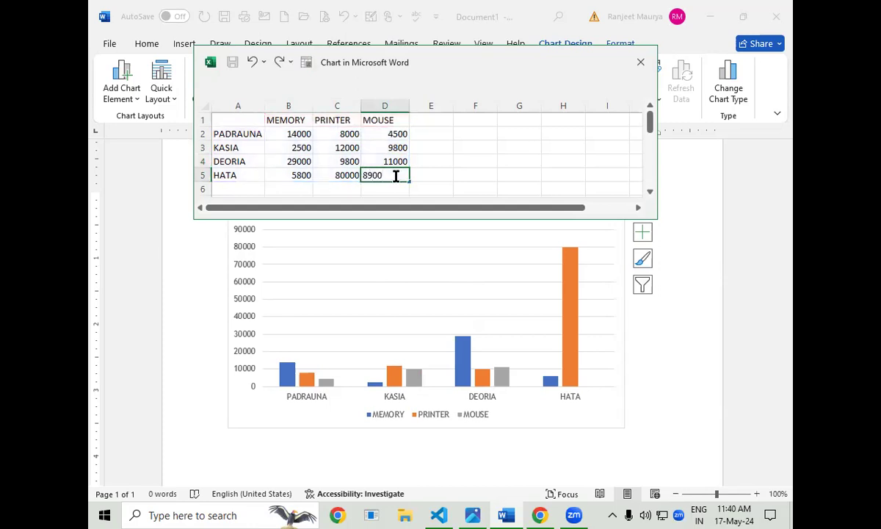
click(339, 149)
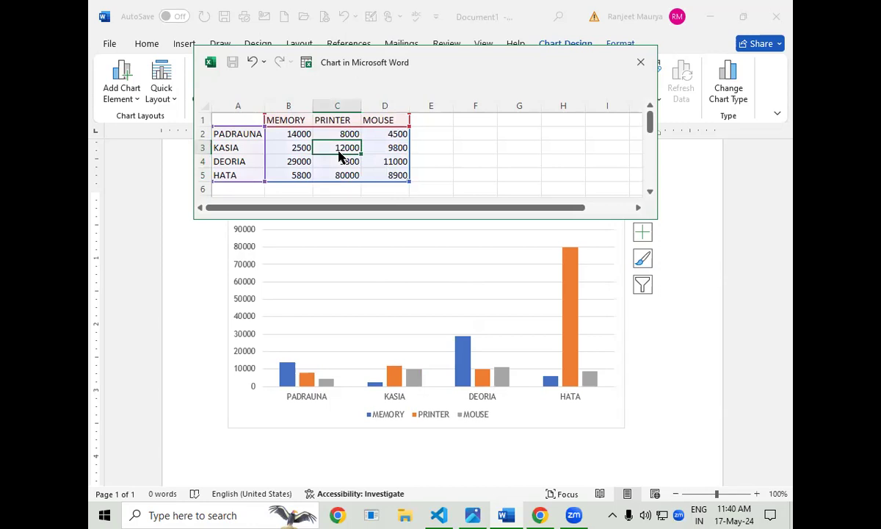
Change the MEMORY value for KASIA to 10000 in the chart's data sheet.
click(399, 160)
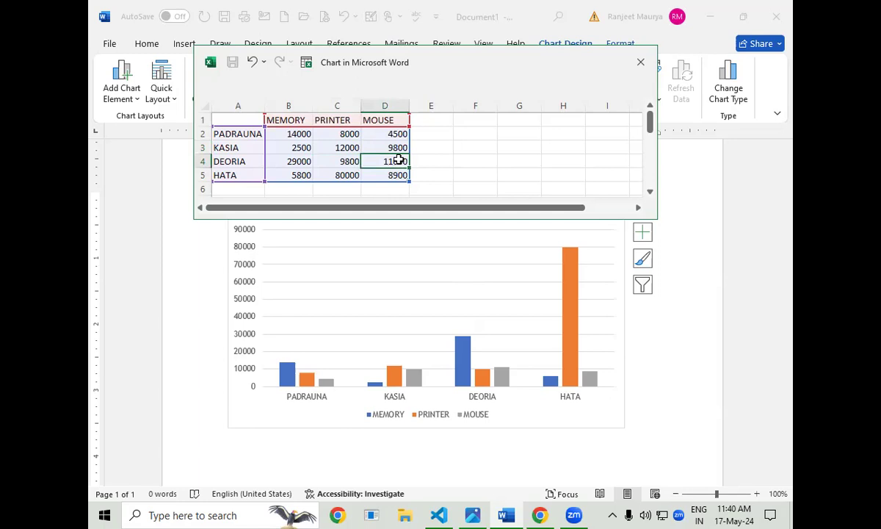
click(285, 145)
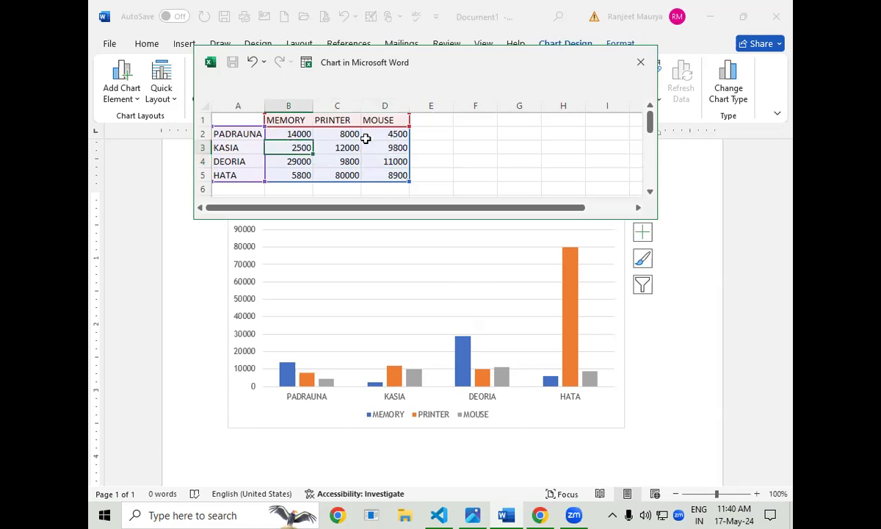
text(10000)
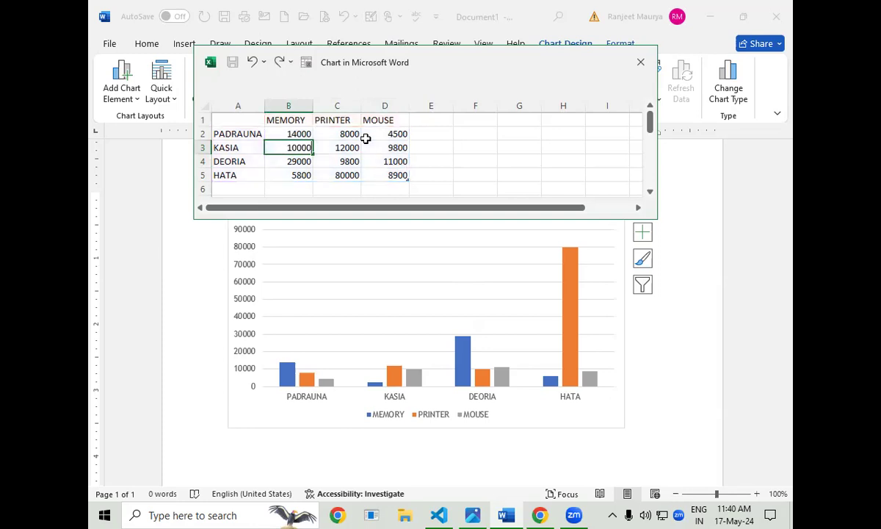
click(365, 136)
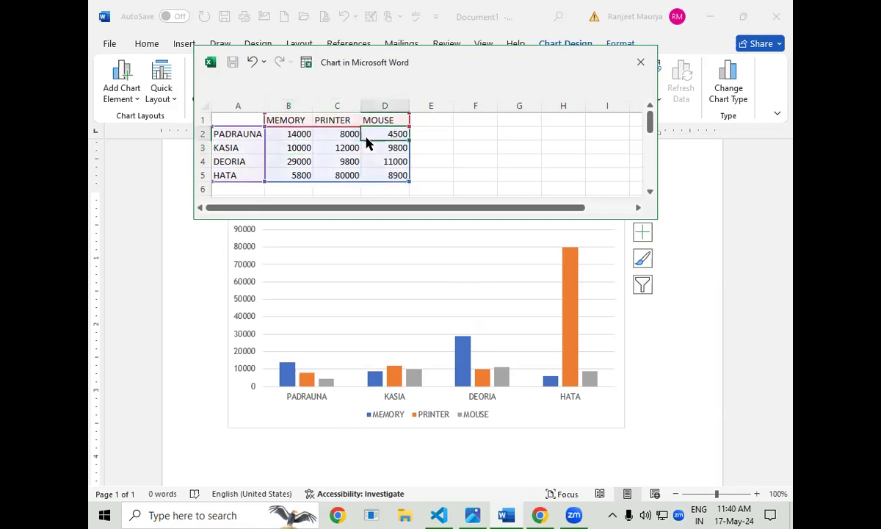
click(298, 174)
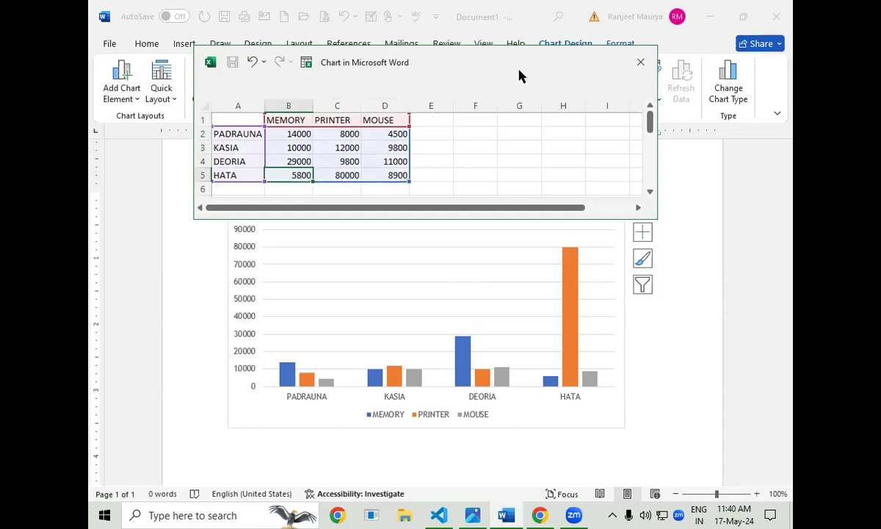
Move the data sheet window clear of the chart tools and close it.
drag(519, 75, 549, 196)
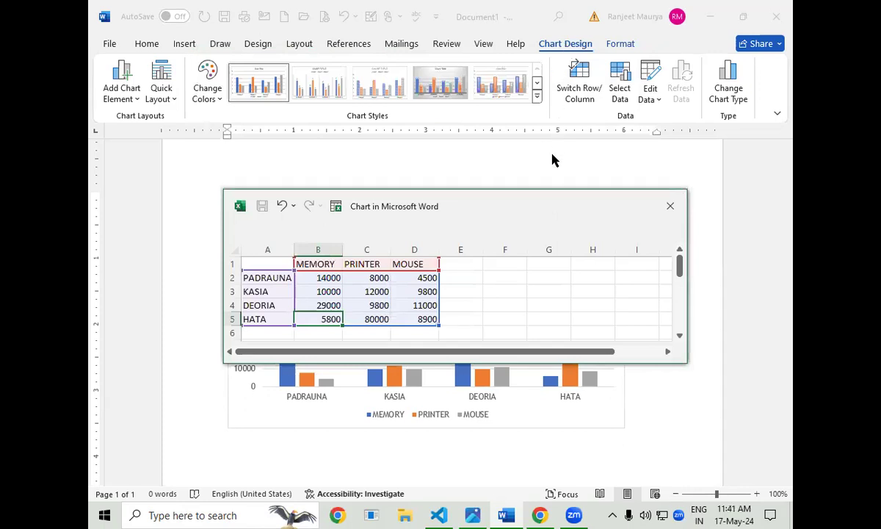
click(569, 44)
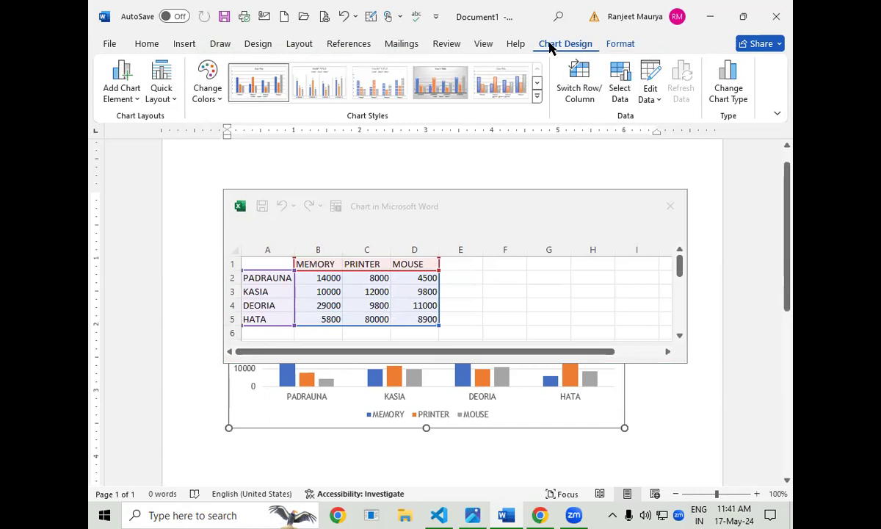
click(531, 199)
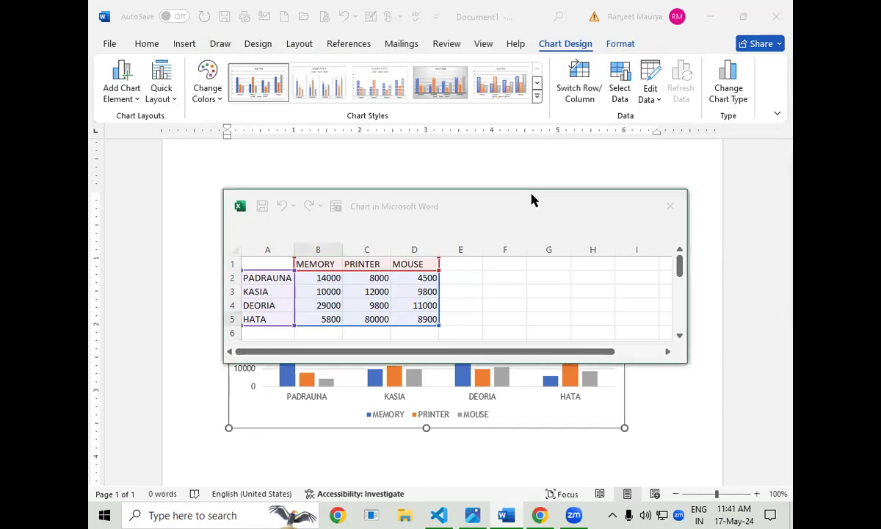
drag(604, 214, 636, 157)
click(702, 149)
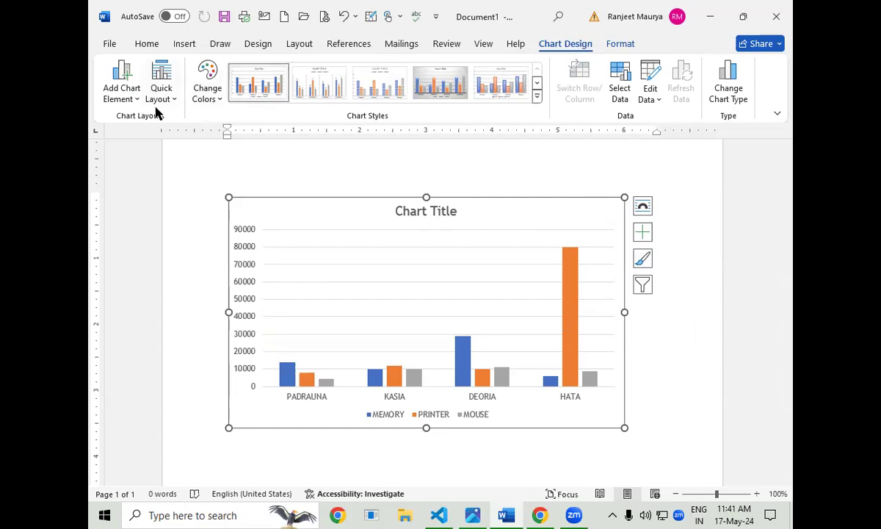
Preview the axes, axis title, chart title and data label options on the chart without keeping any change.
click(121, 88)
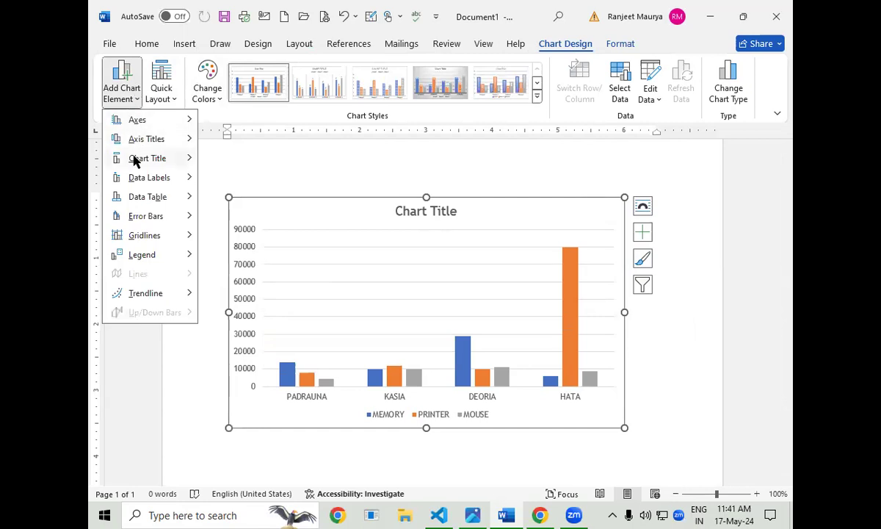
mouse_move(134, 160)
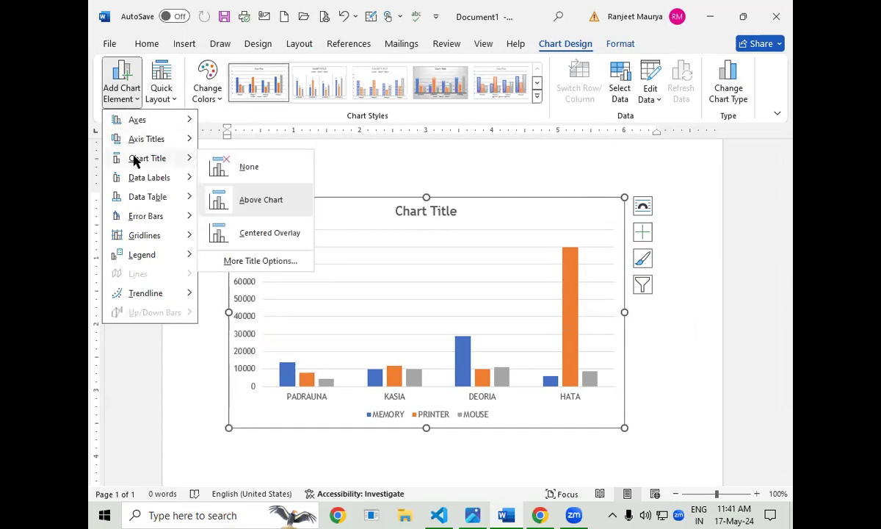
mouse_move(149, 127)
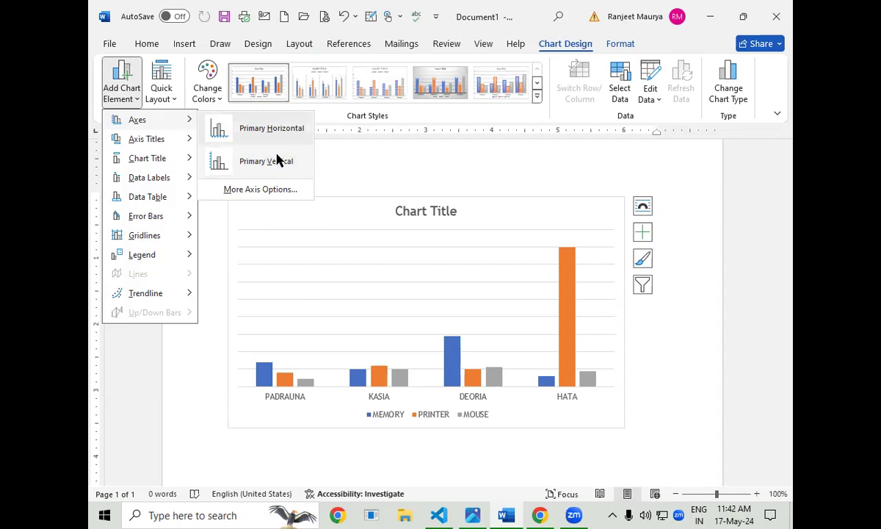
click(249, 159)
mouse_move(163, 140)
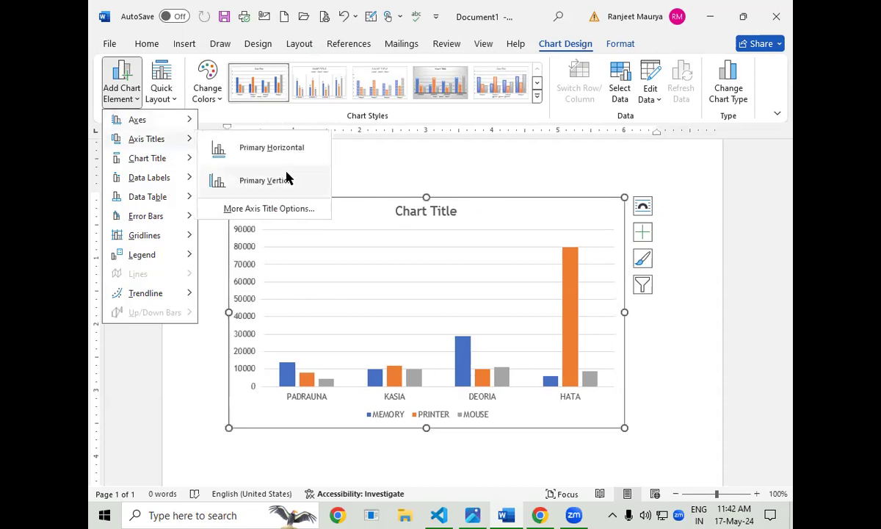
click(260, 182)
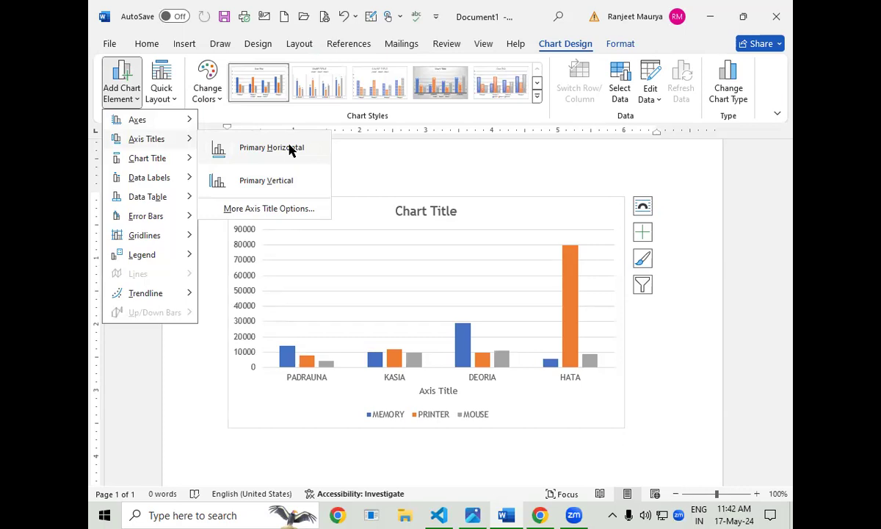
mouse_move(164, 180)
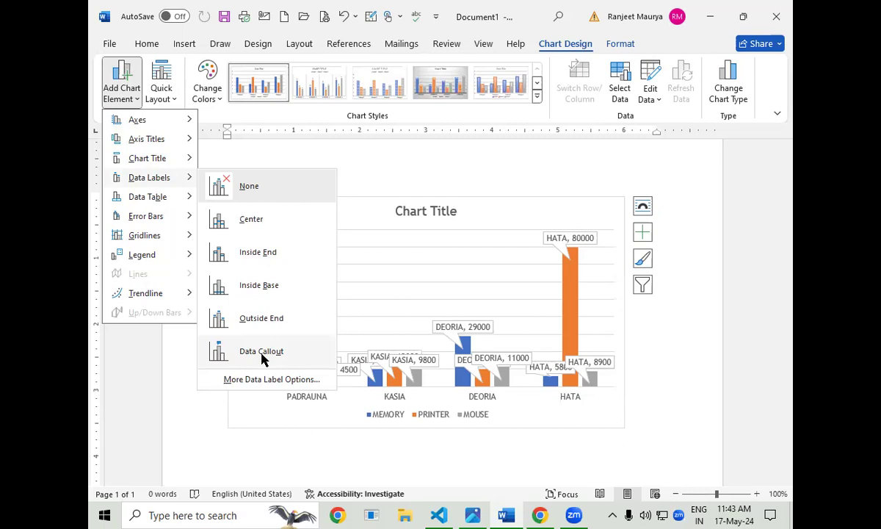
click(588, 323)
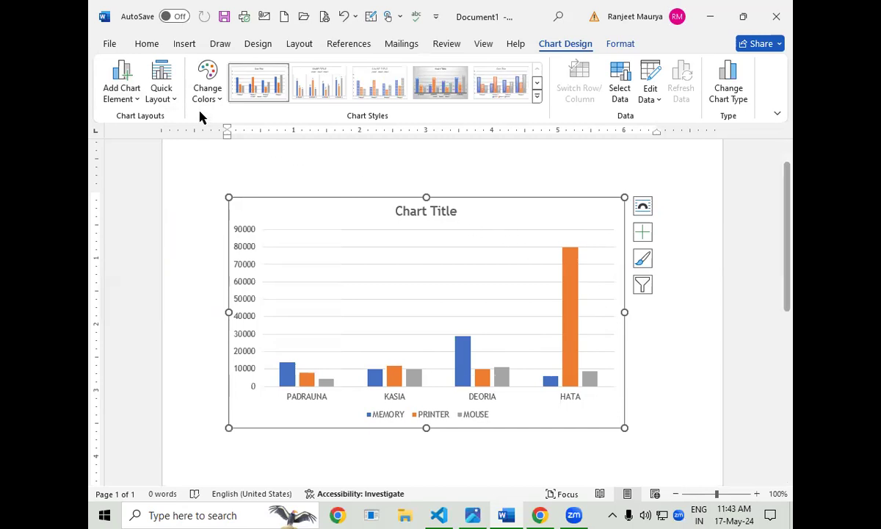
Preview the error bar, gridline and legend position options on the chart without applying any.
click(122, 86)
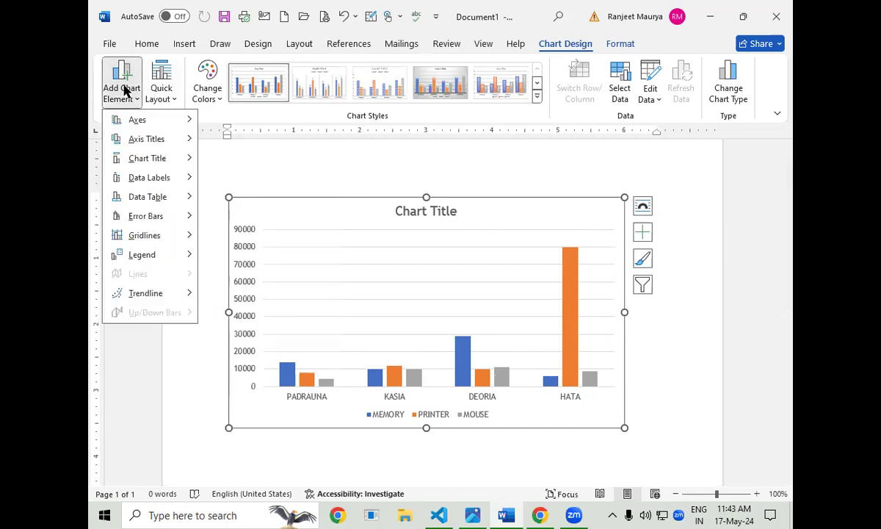
mouse_move(173, 215)
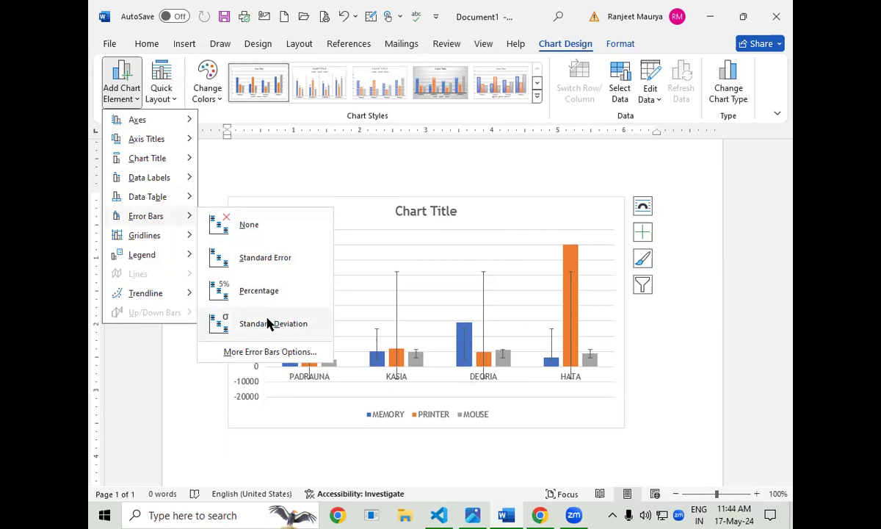
mouse_move(168, 244)
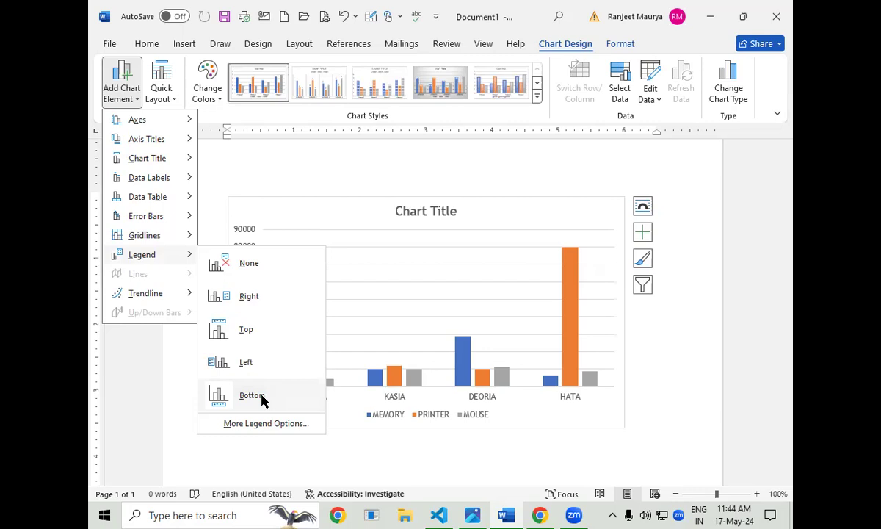
click(429, 276)
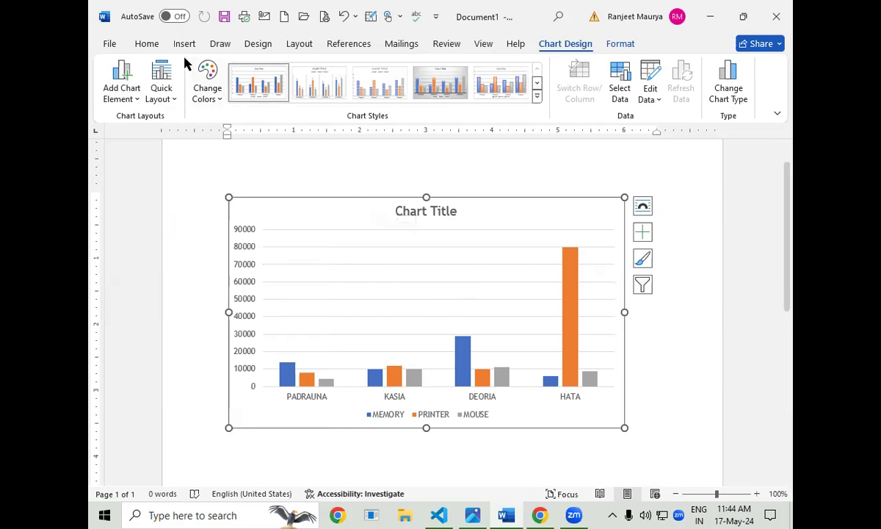
Preview quick layouts such as Layout 10 and color palettes such as Colorful Palette 4 on the chart without applying any.
click(169, 86)
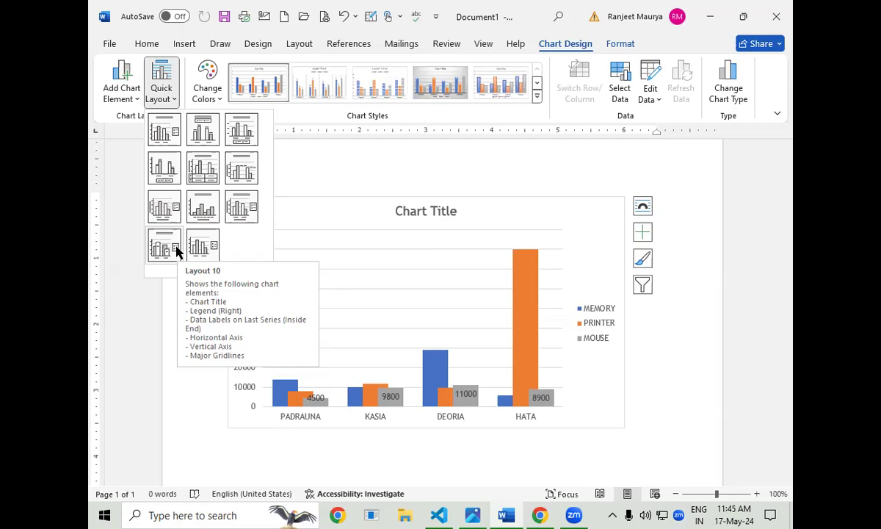
click(372, 247)
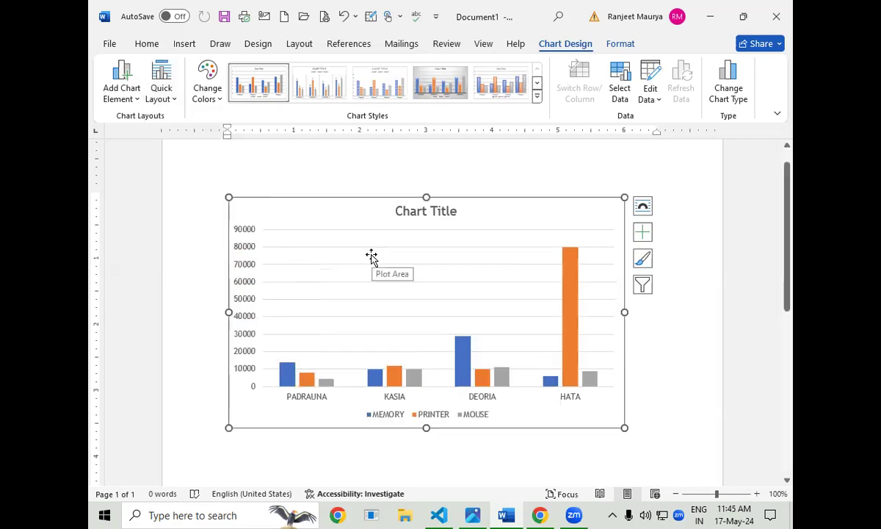
click(205, 99)
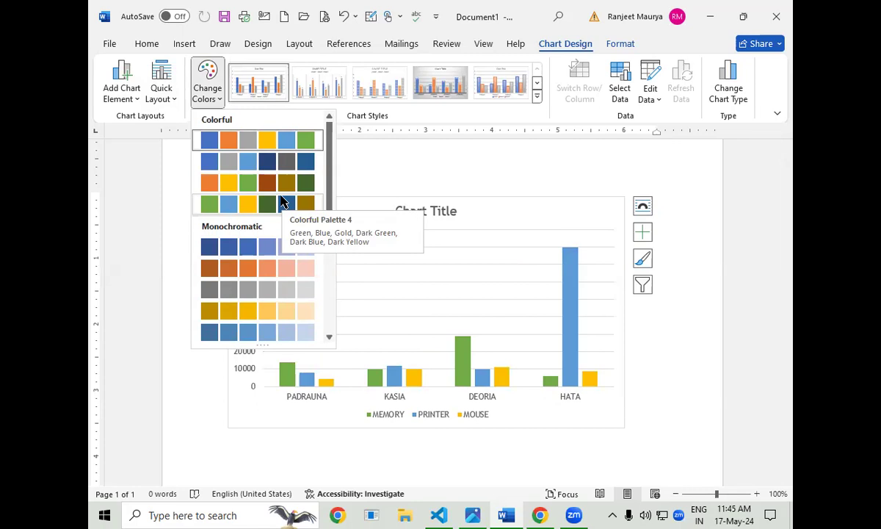
click(580, 310)
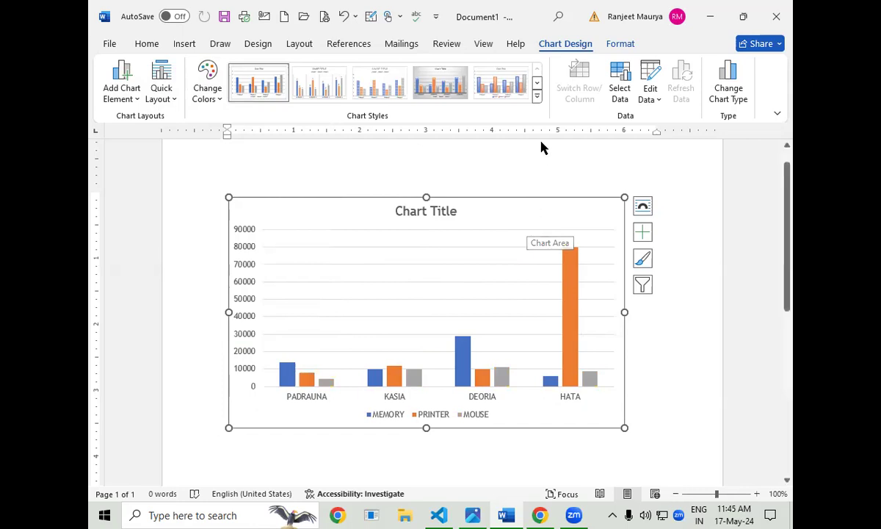
Preview the full gallery of chart styles, including Style 3, on the chart without applying one.
click(535, 96)
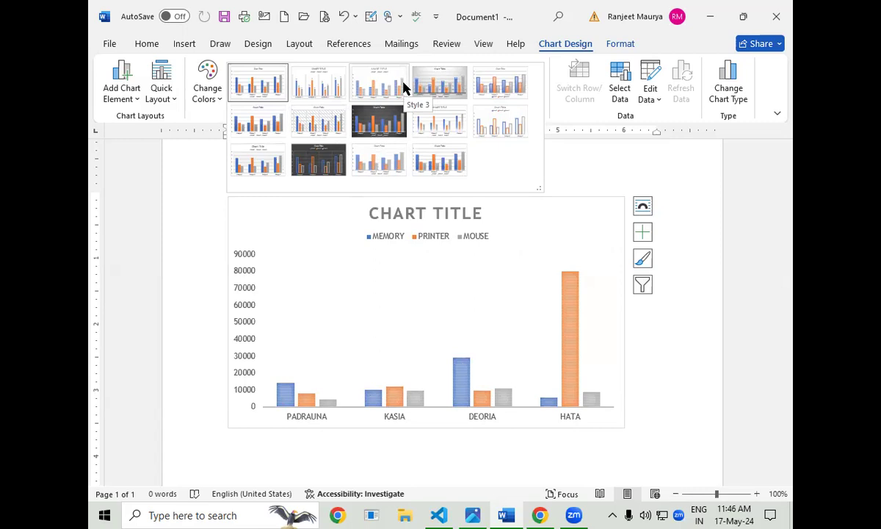
click(666, 249)
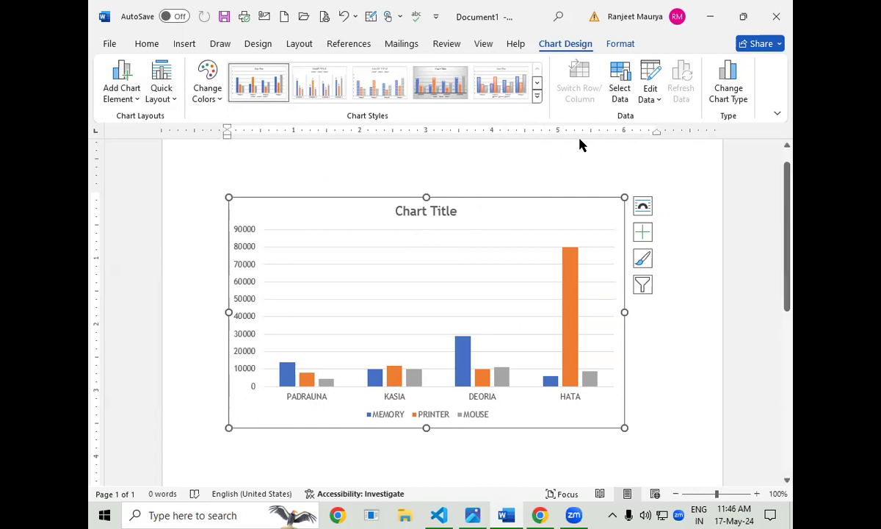
Swap the chart's rows and columns so the towns become the series and the products the categories, and close the data sheet.
click(621, 94)
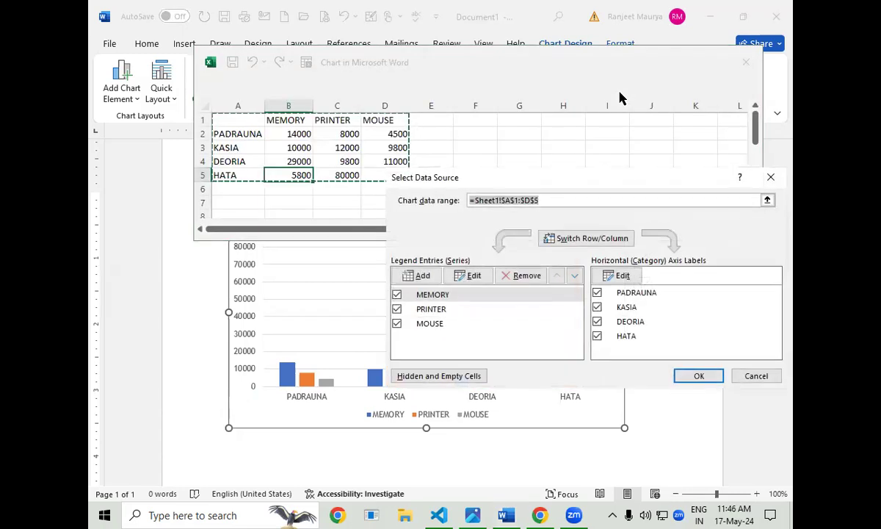
click(770, 177)
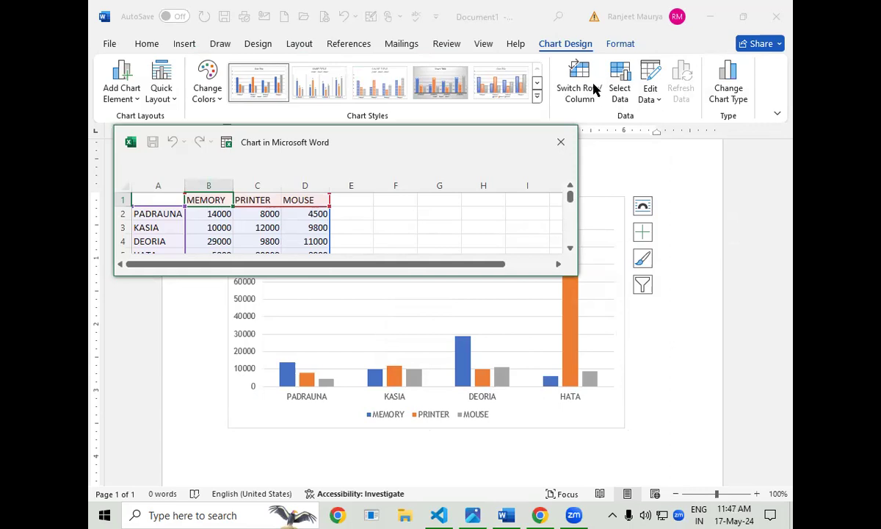
click(593, 88)
click(593, 88)
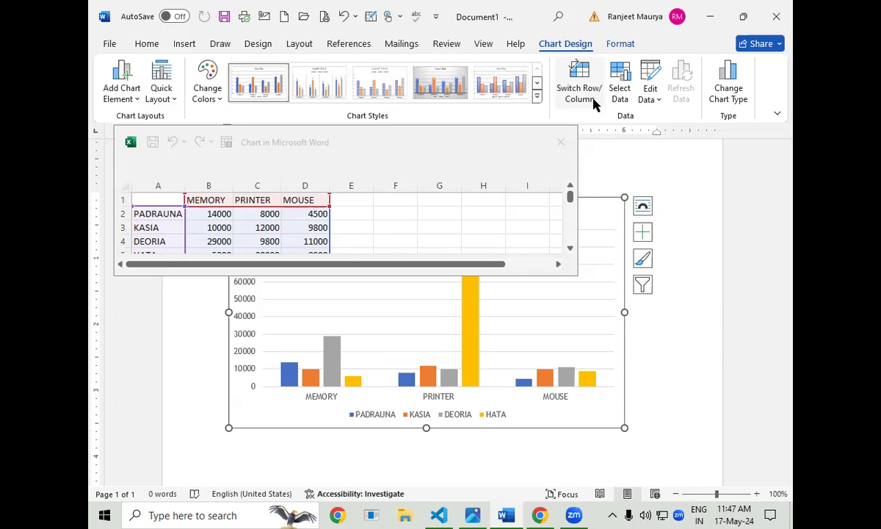
click(563, 143)
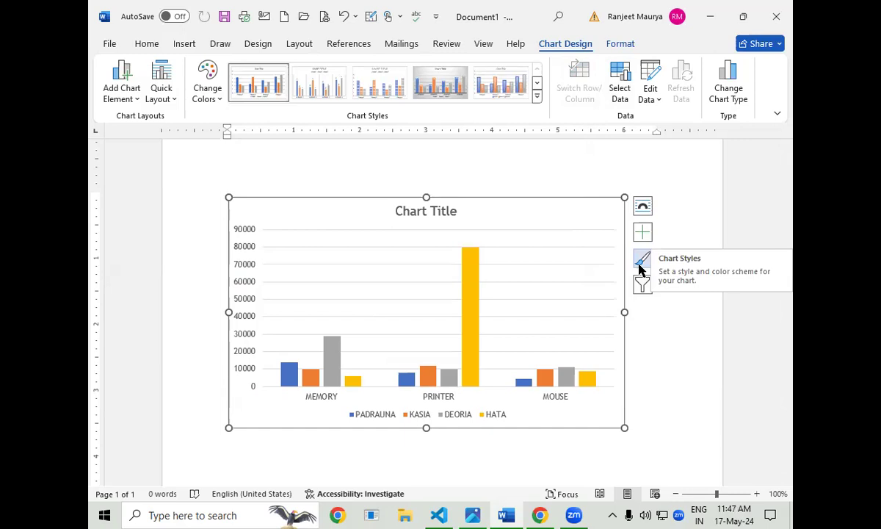
Review the chart's data source range, series and category labels, and close the data sheet.
click(629, 87)
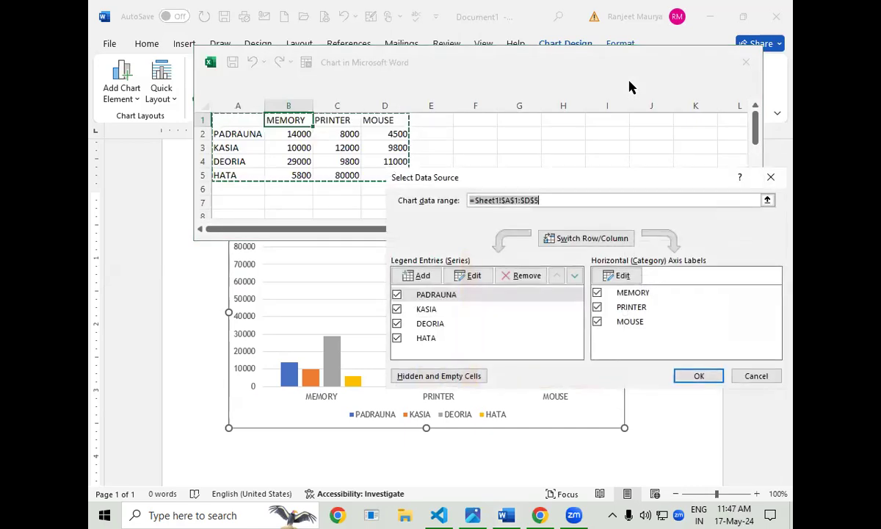
click(627, 196)
key(Return)
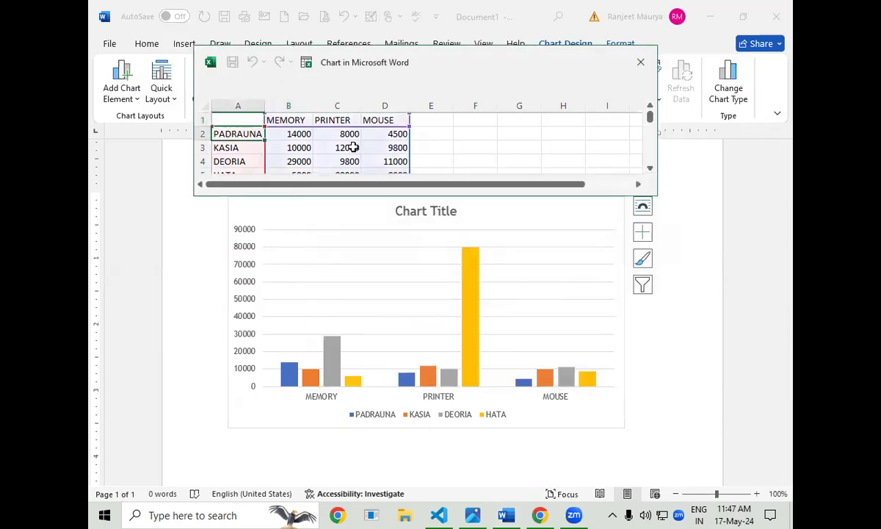
click(344, 148)
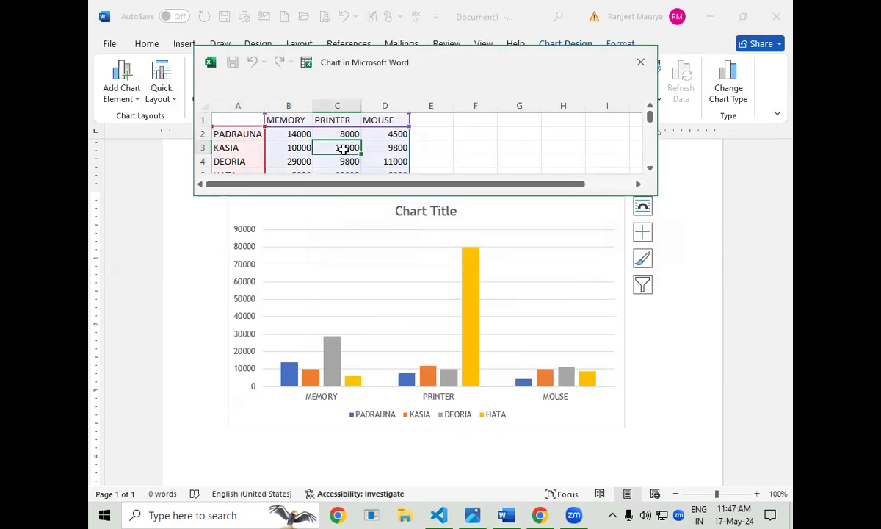
click(640, 61)
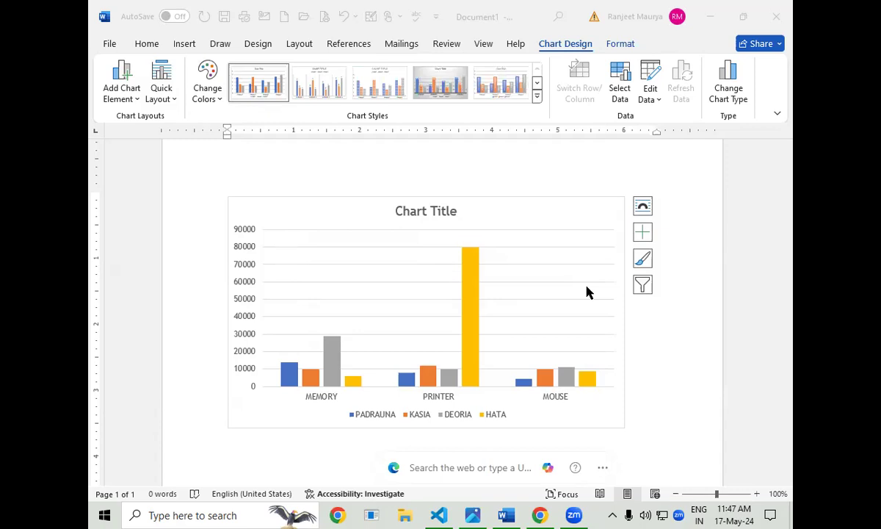
Open the chart's data sheet for editing, enlarge it to show all rows, and set PADRAUNA's PRINTER value to 12000.
click(649, 90)
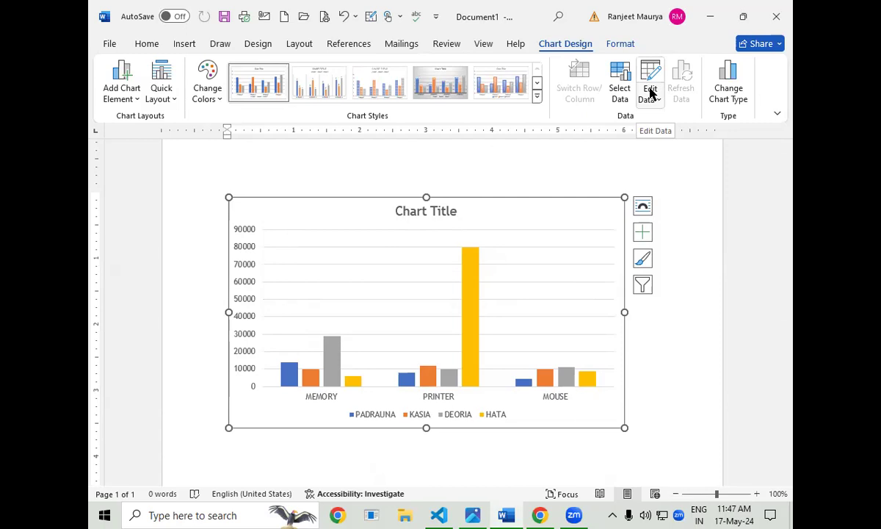
click(649, 92)
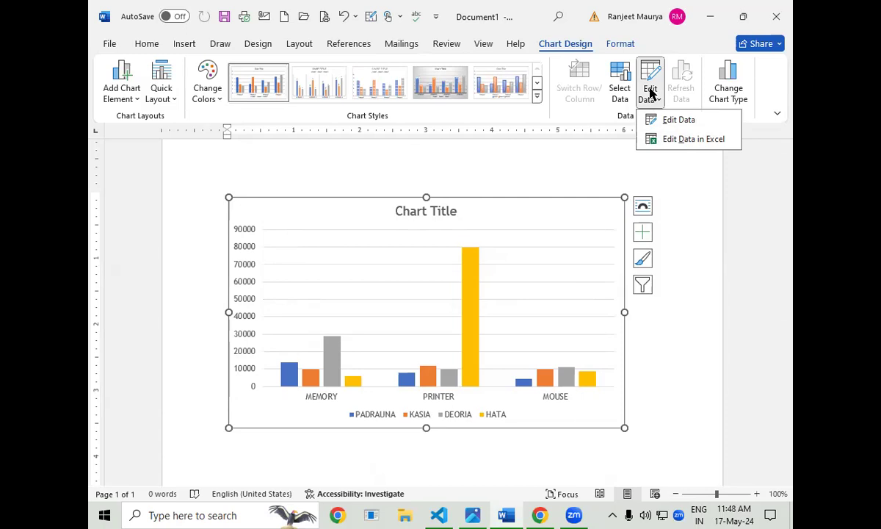
click(682, 120)
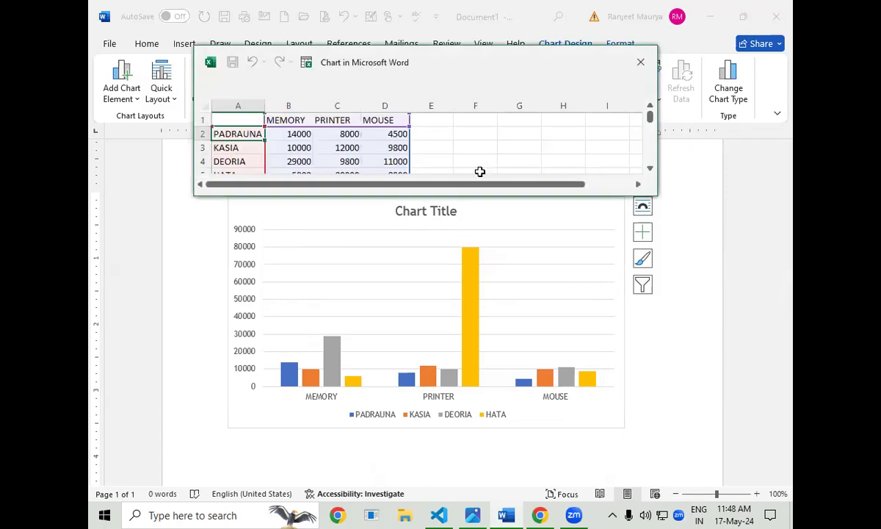
drag(345, 199, 342, 231)
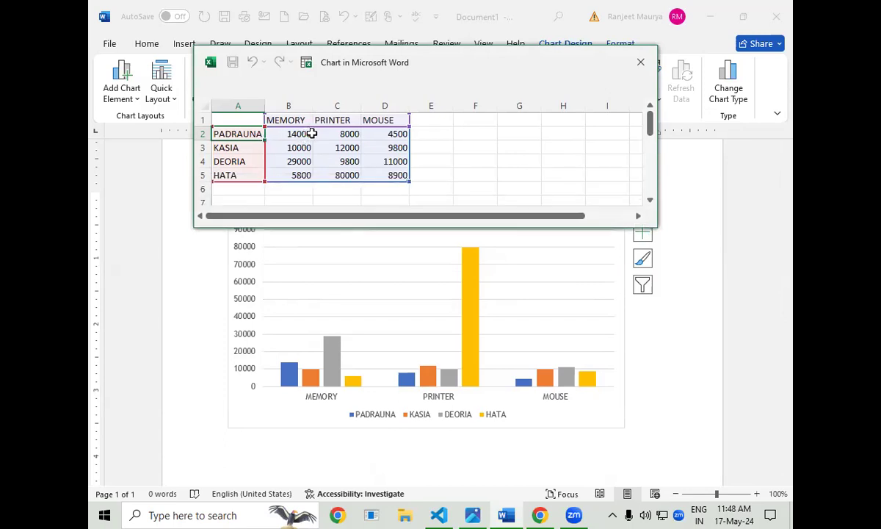
click(347, 133)
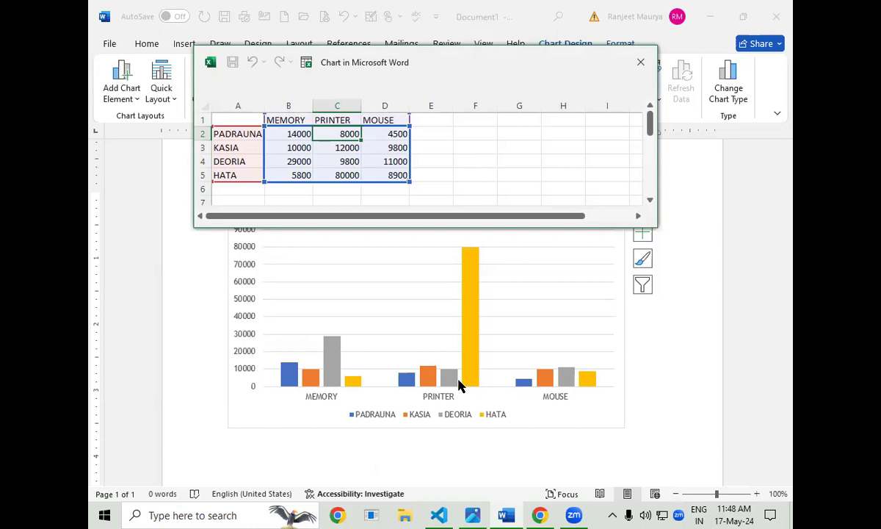
text(12000)
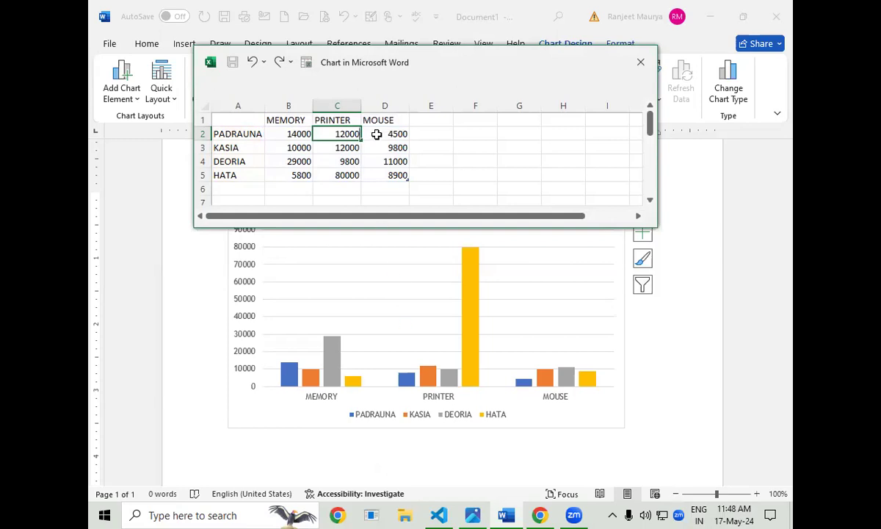
click(387, 161)
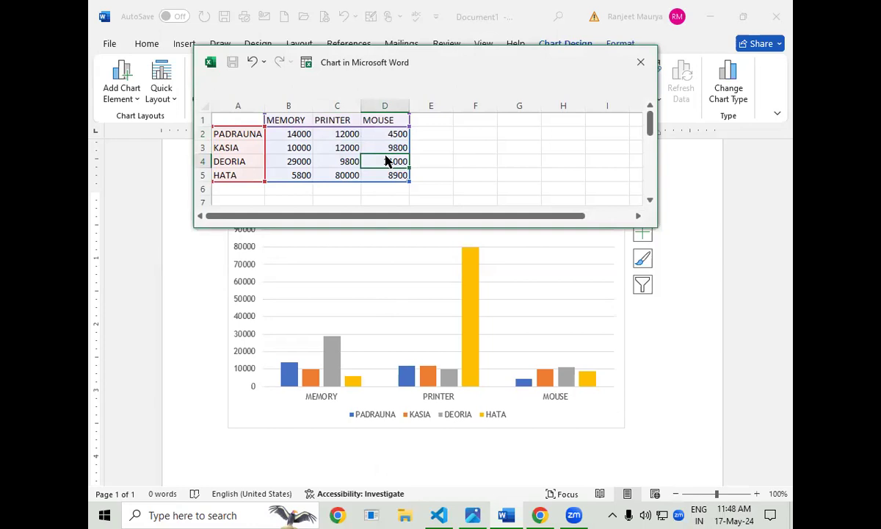
Set DEORIA's PRINTER value to 16000 and close the chart's data sheet.
click(344, 163)
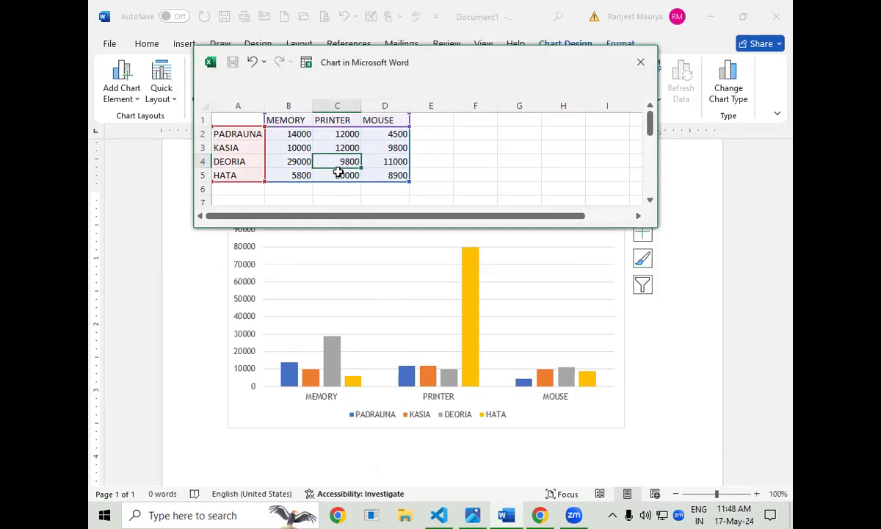
text(16000)
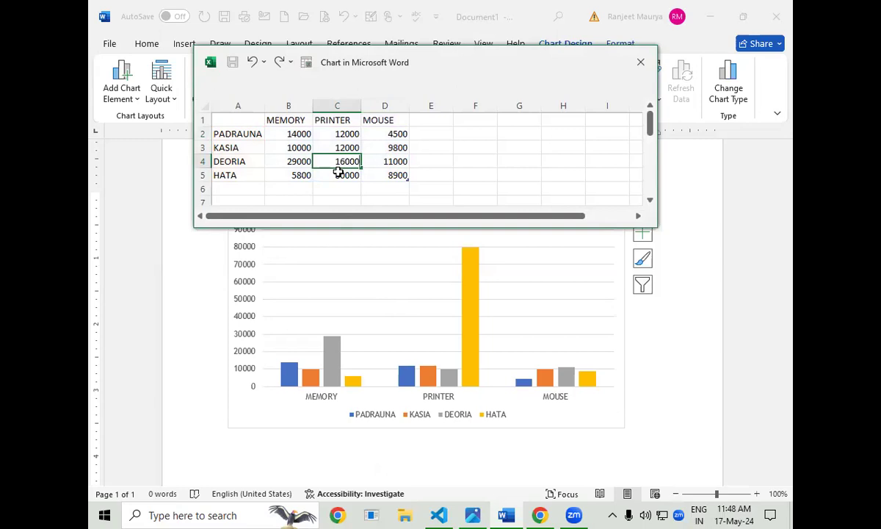
click(391, 144)
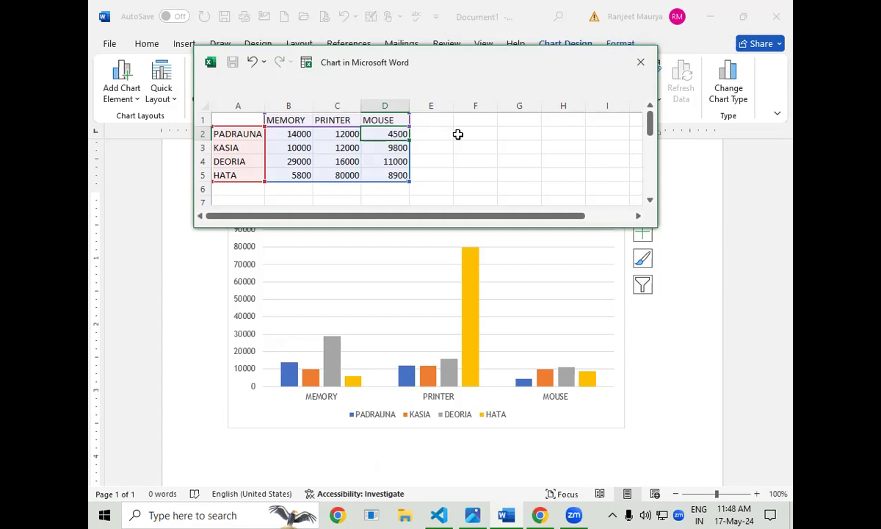
click(652, 70)
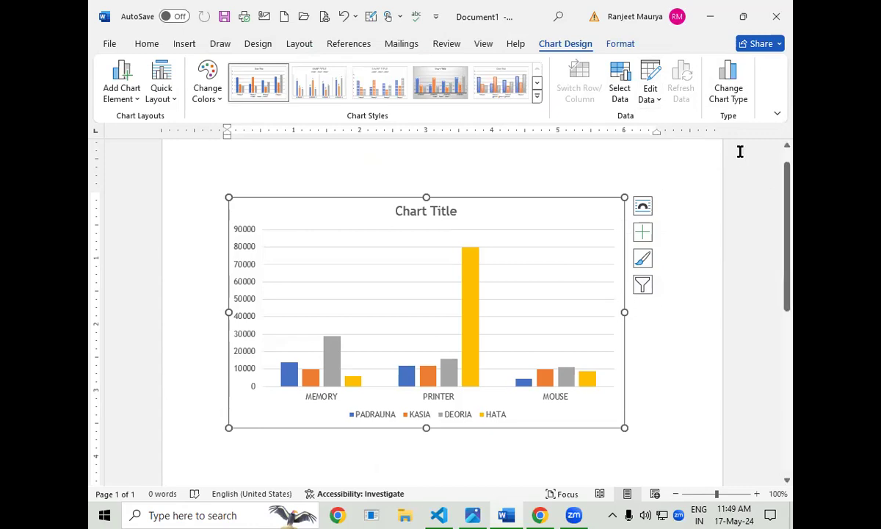
Change the clustered column chart to a basic Pie chart.
click(730, 99)
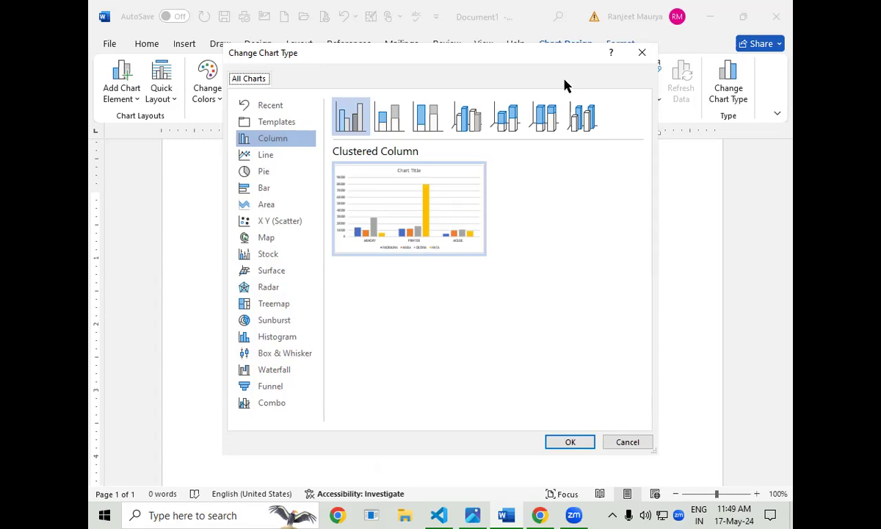
click(267, 180)
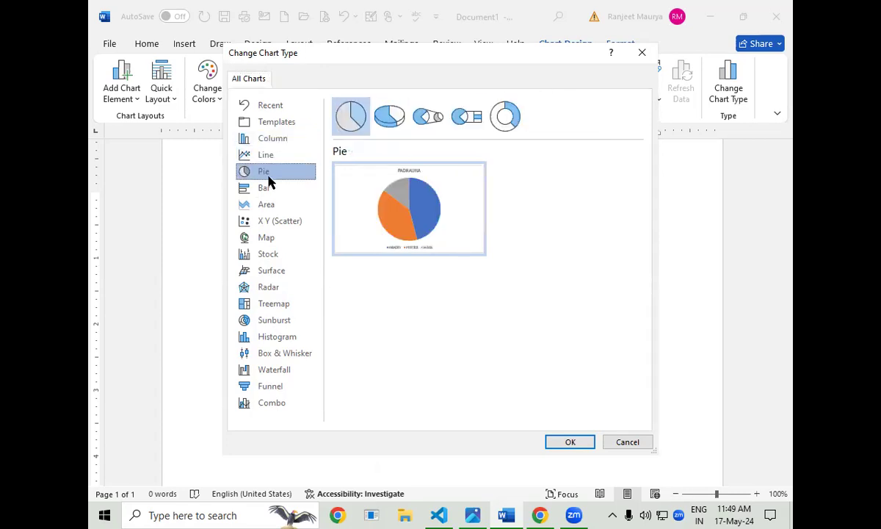
click(576, 442)
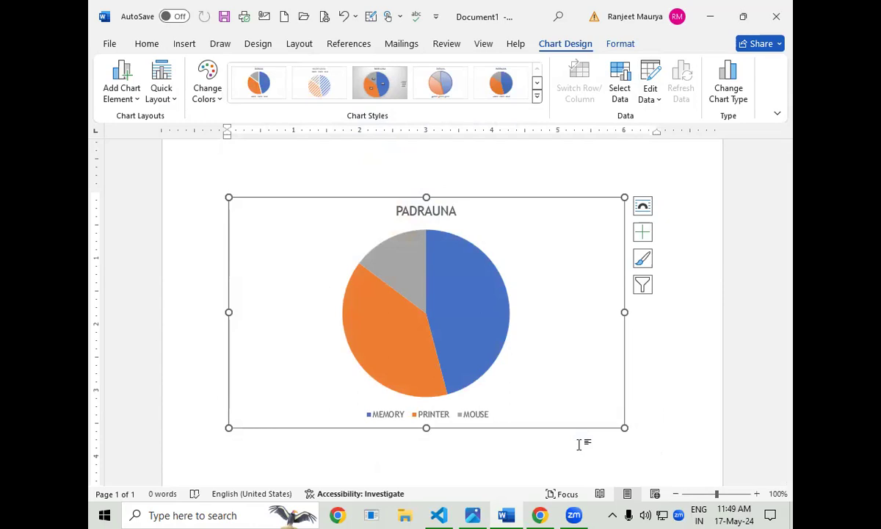
Change the pie chart back to a Clustered Column chart.
click(731, 82)
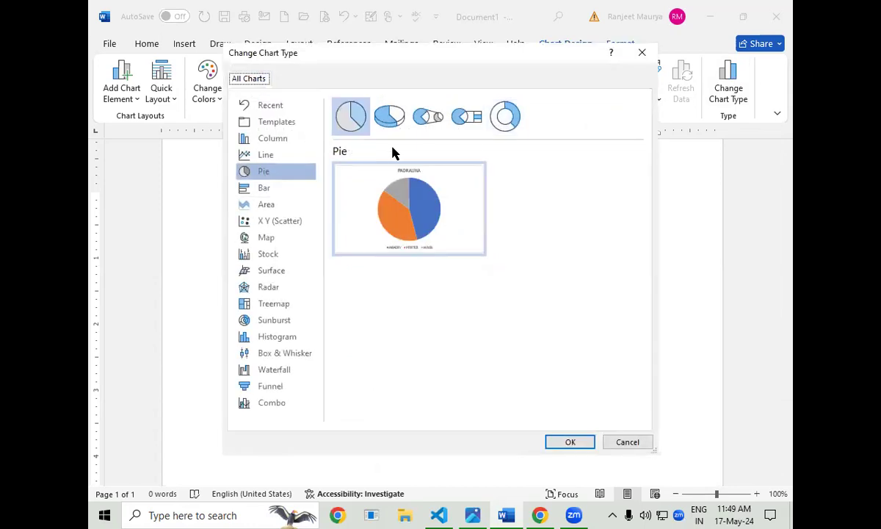
click(292, 141)
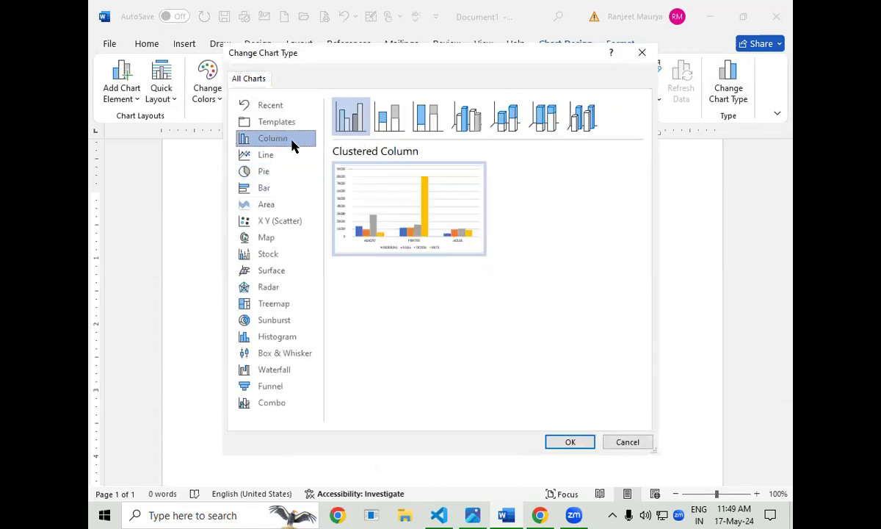
click(580, 442)
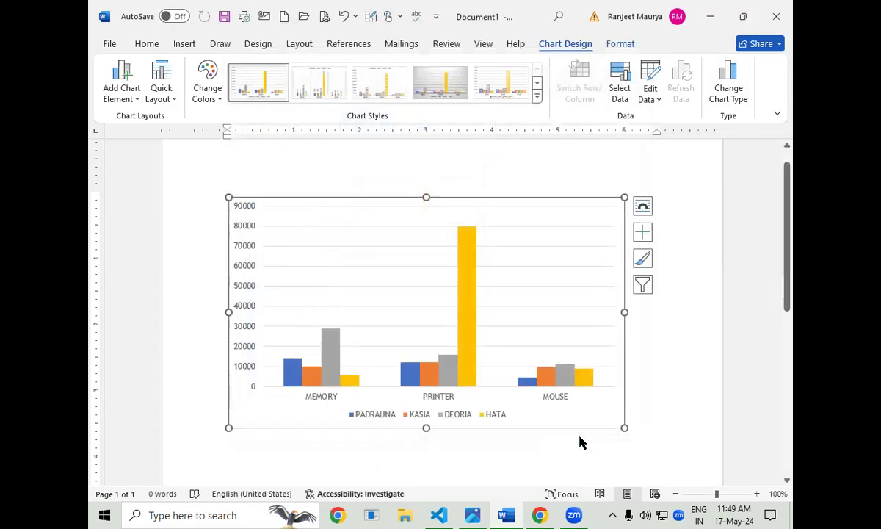
Change the column chart to a basic Line chart.
click(745, 94)
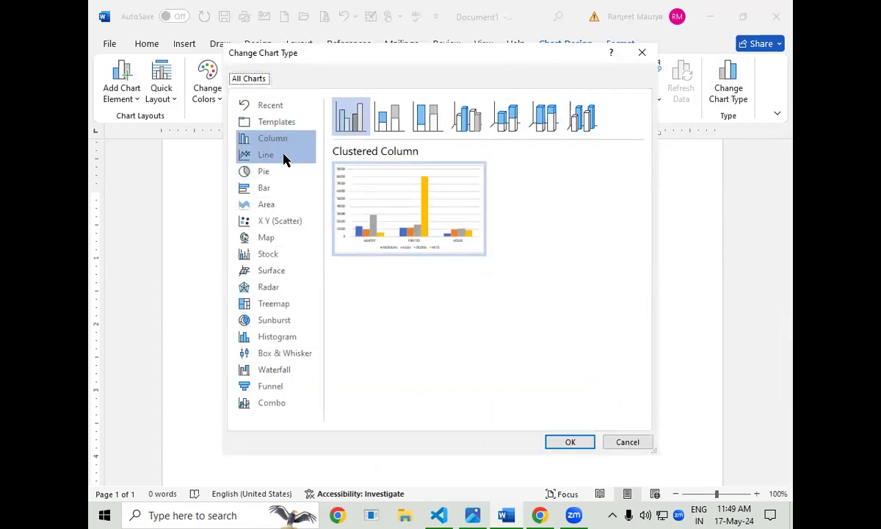
click(283, 158)
click(560, 442)
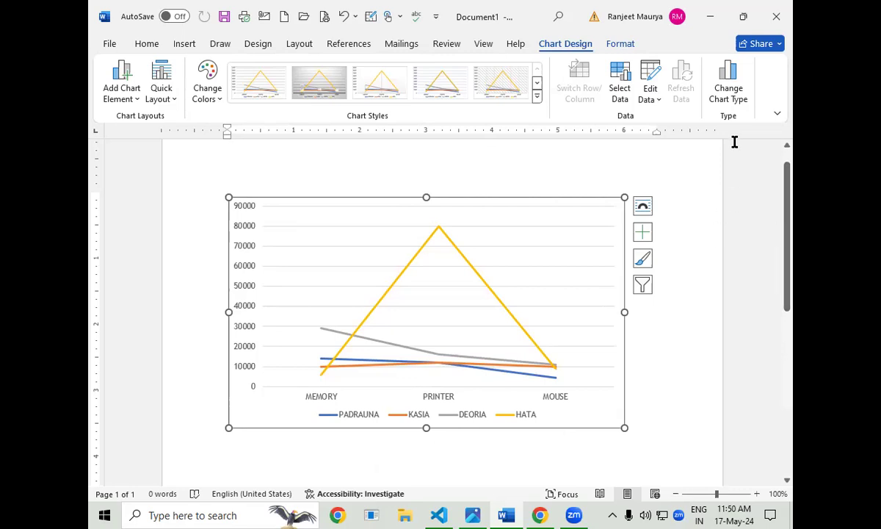
Try the Open-High-Low-Close stock type on the line chart, and undo the change.
click(735, 99)
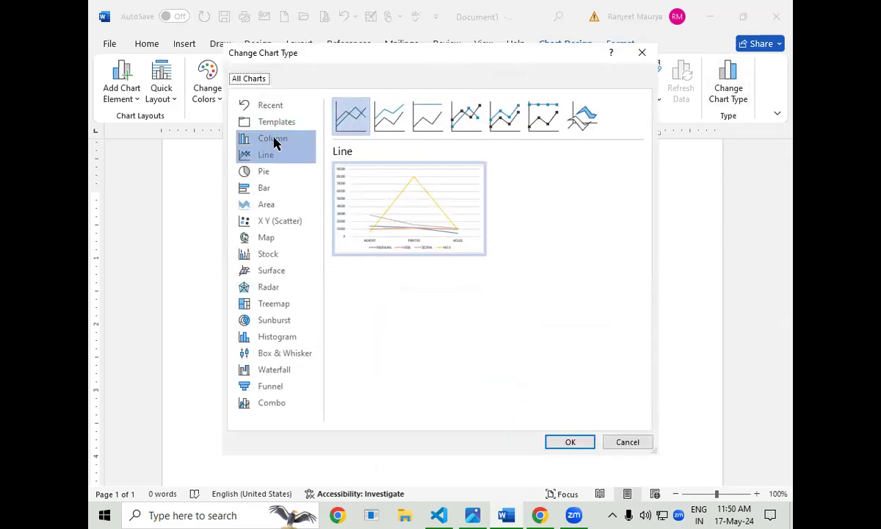
click(275, 141)
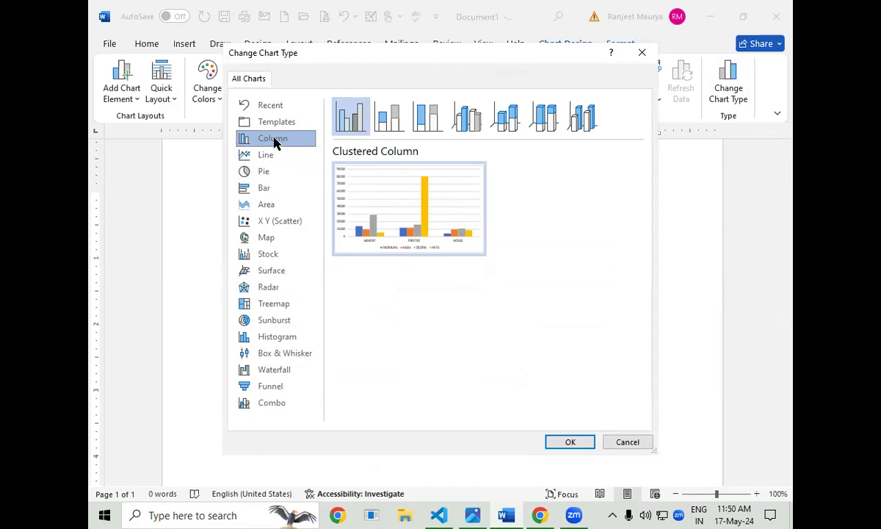
click(274, 255)
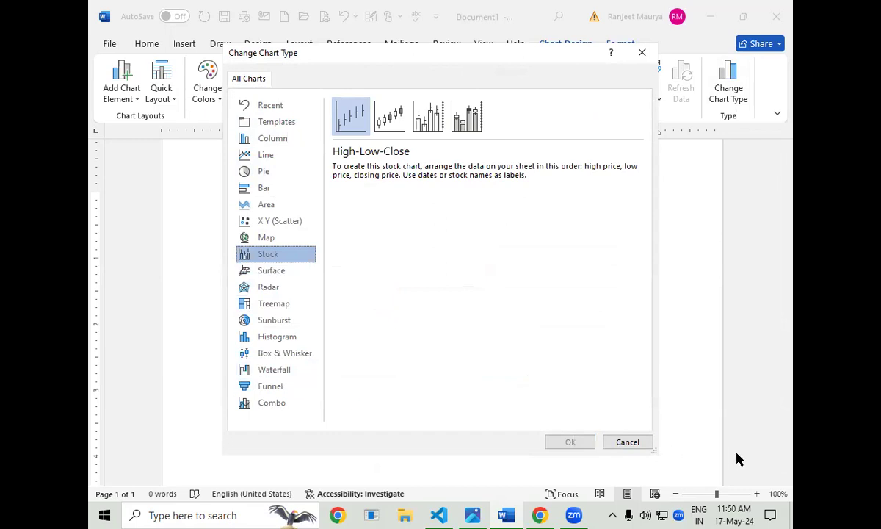
click(389, 118)
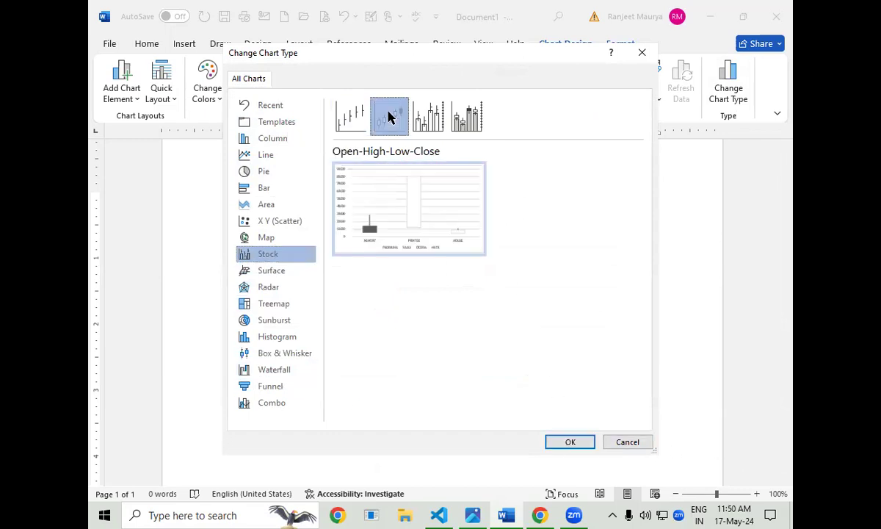
click(577, 442)
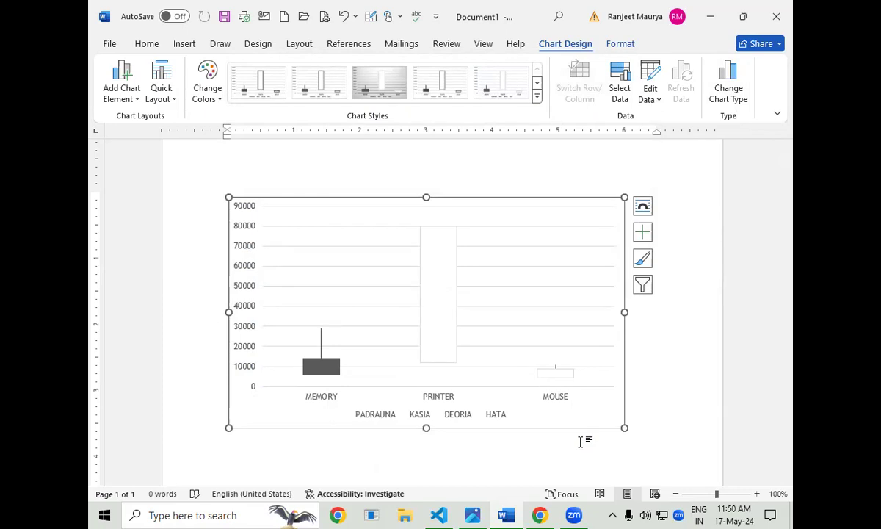
key(ctrl+z)
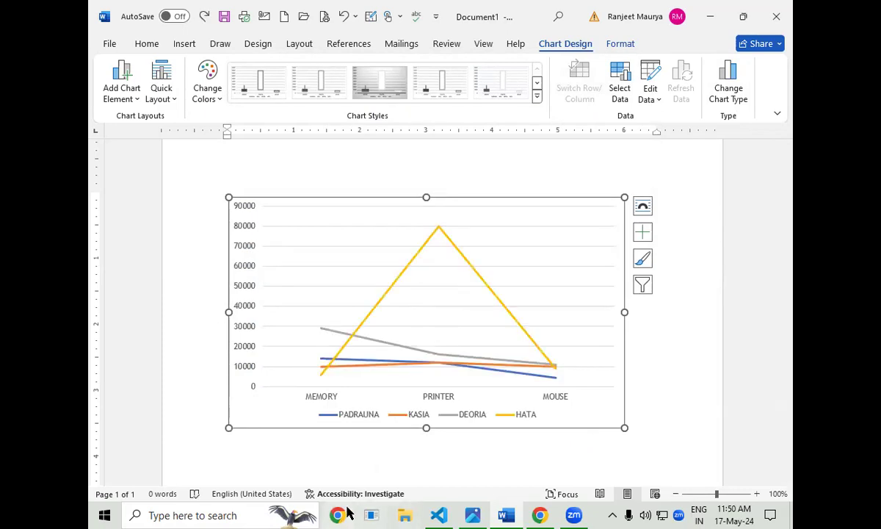
Change the line chart to the Volume-High-Low-Close stock type.
click(727, 89)
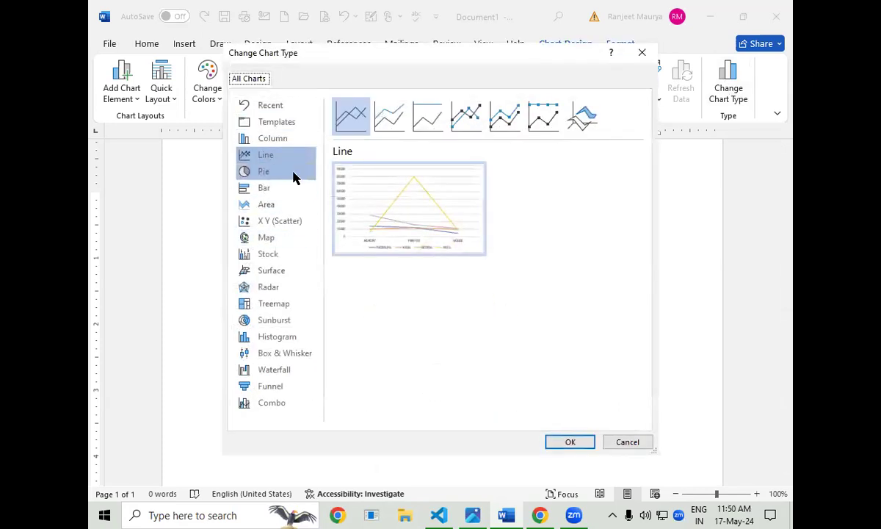
click(281, 254)
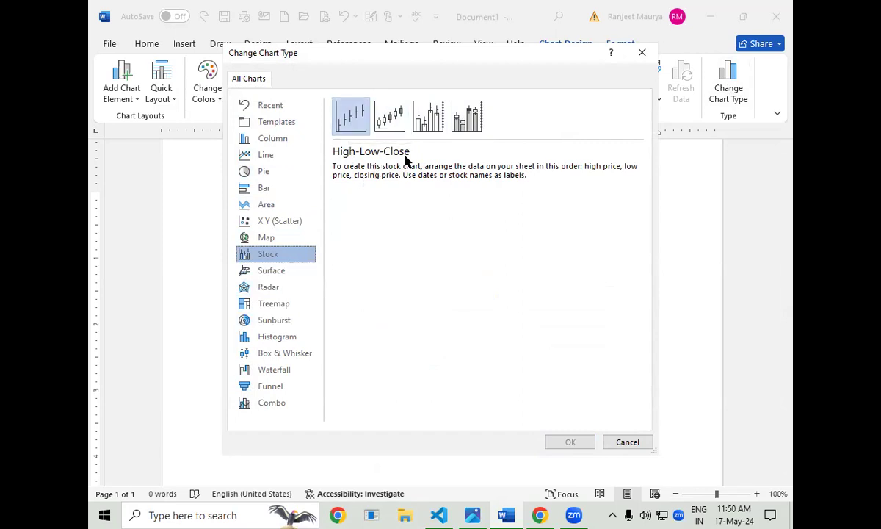
click(463, 122)
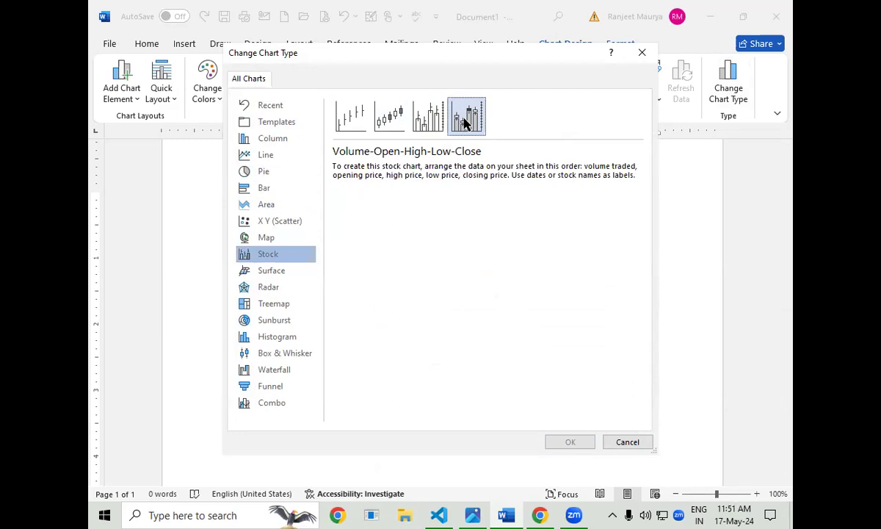
click(428, 129)
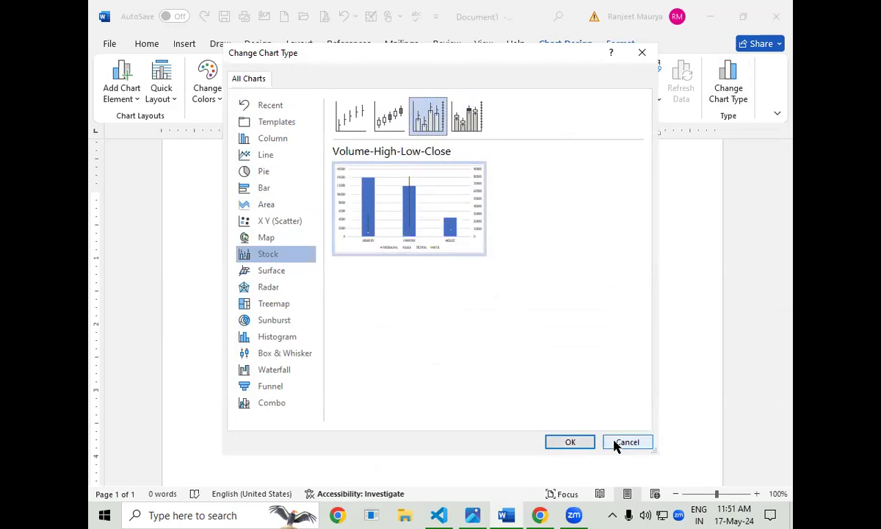
click(576, 442)
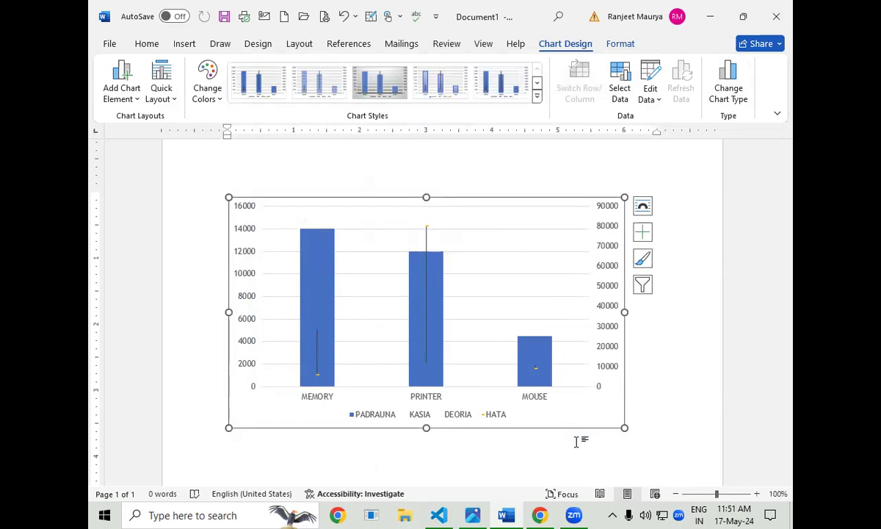
Change the stock chart to a Clustered Column chart.
click(726, 92)
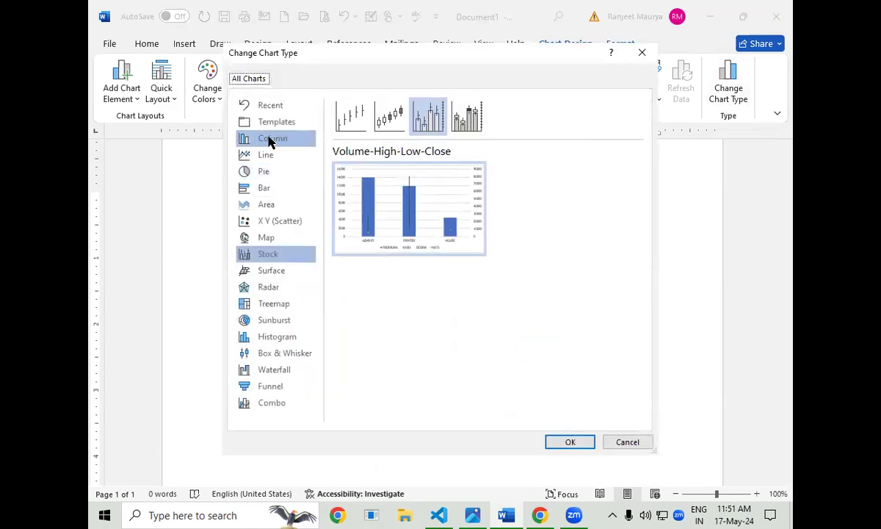
click(270, 140)
click(571, 443)
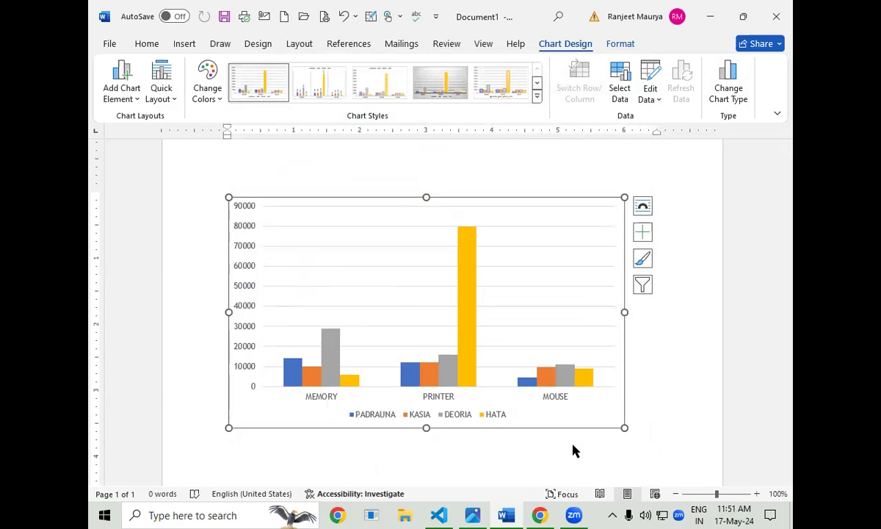
Apply a gradient fill to the chart area, remove one gradient stop, and move a remaining stop to the middle.
click(621, 44)
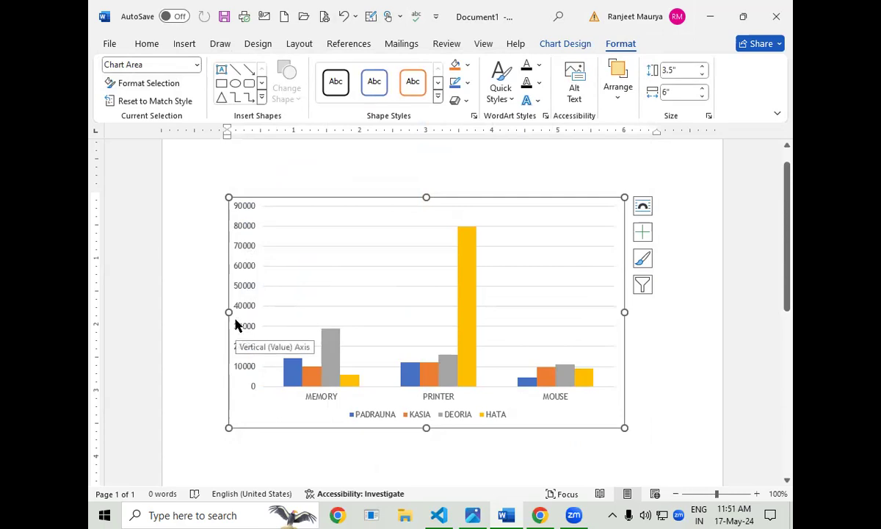
click(149, 83)
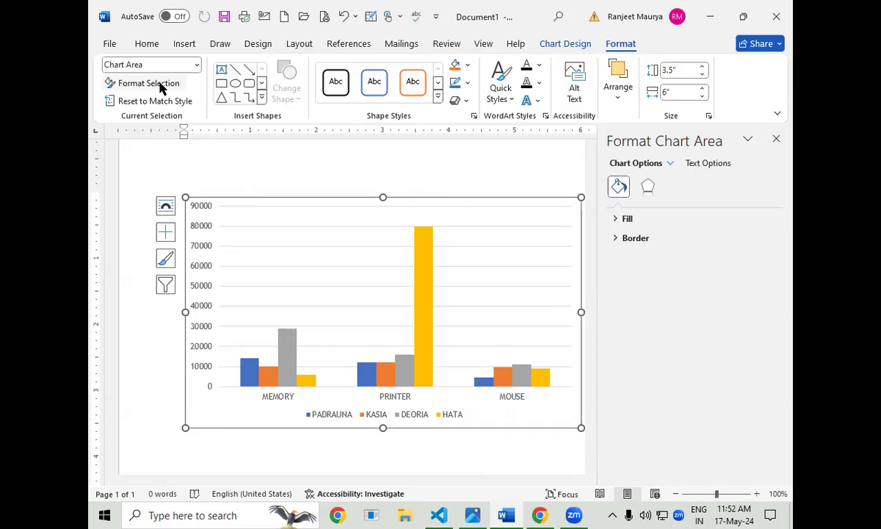
click(626, 220)
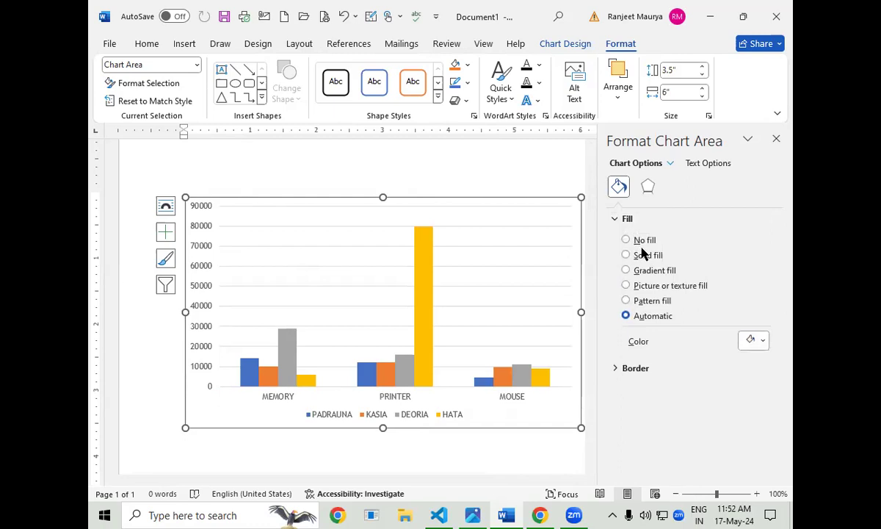
click(649, 272)
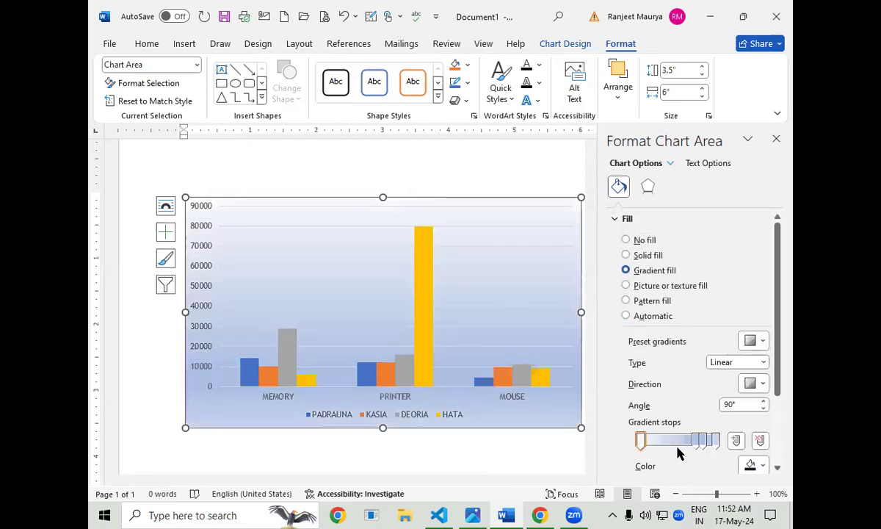
click(759, 440)
drag(712, 439, 677, 441)
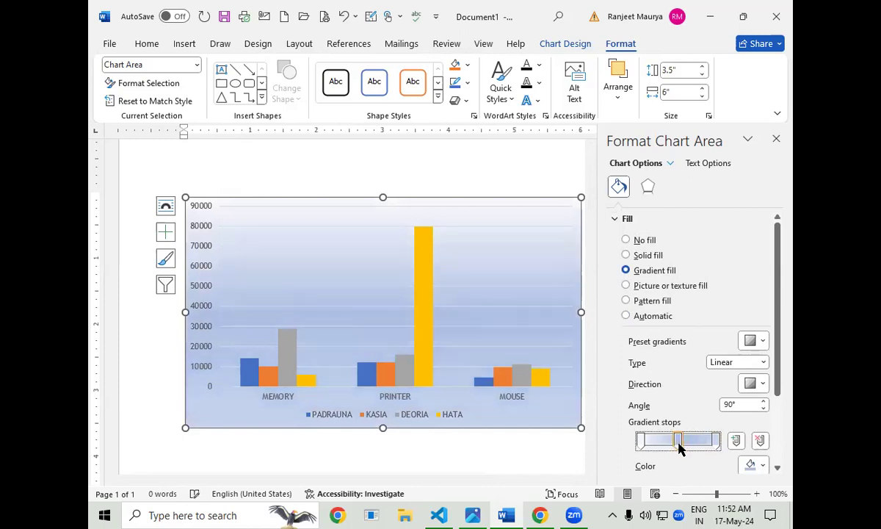
Try red, white and green gradient stops on the chart area fill, and undo the colour changes.
click(641, 441)
click(756, 465)
click(692, 427)
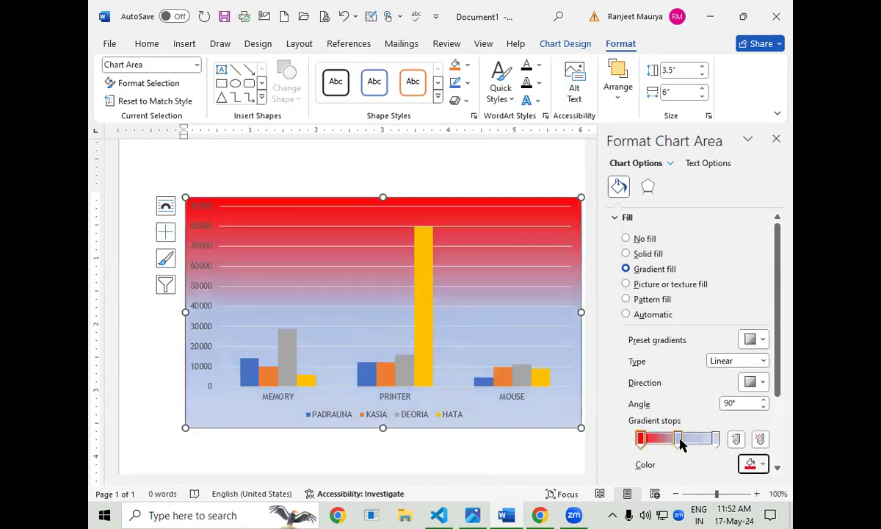
click(765, 465)
click(680, 331)
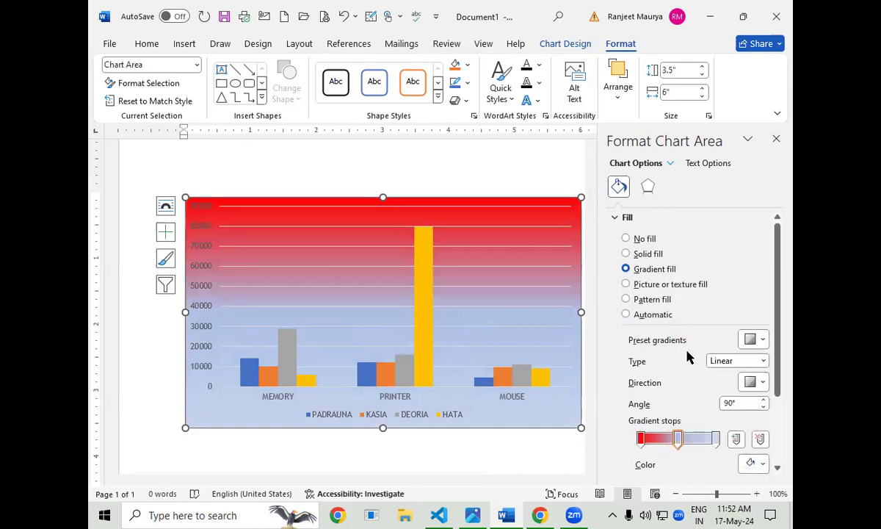
click(760, 464)
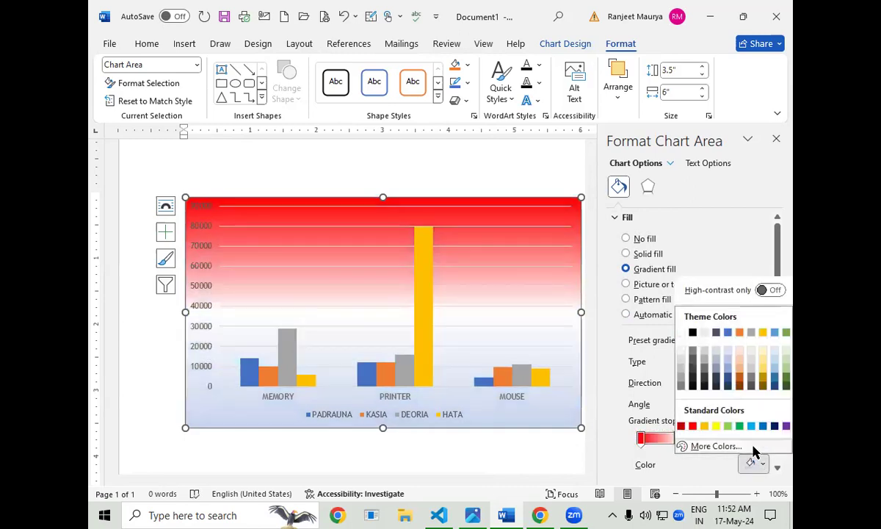
click(738, 427)
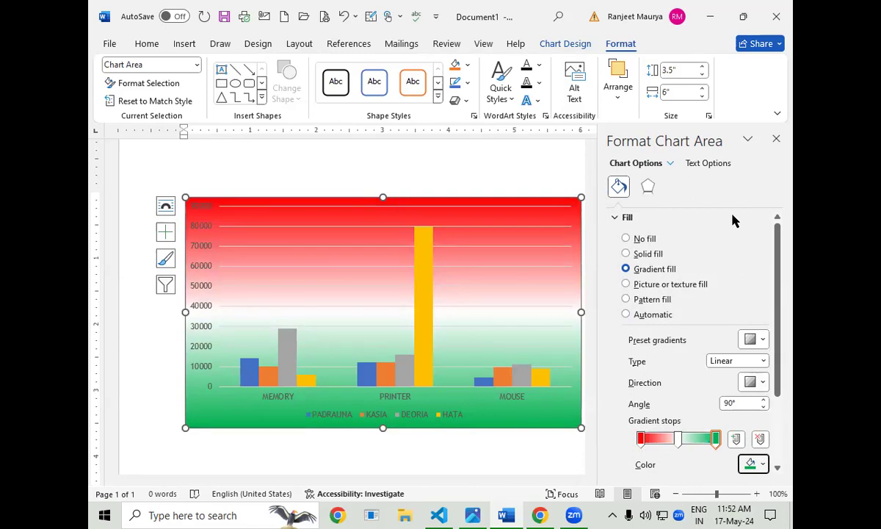
click(776, 138)
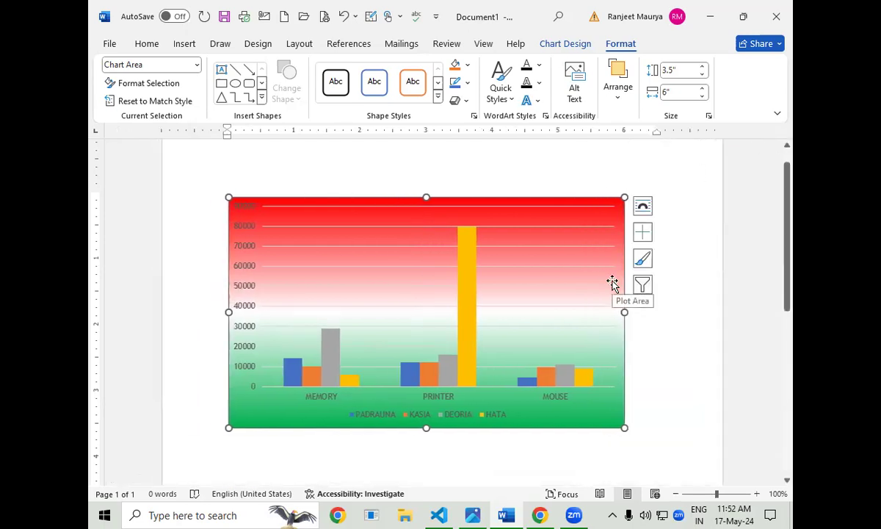
key(ctrl+z)
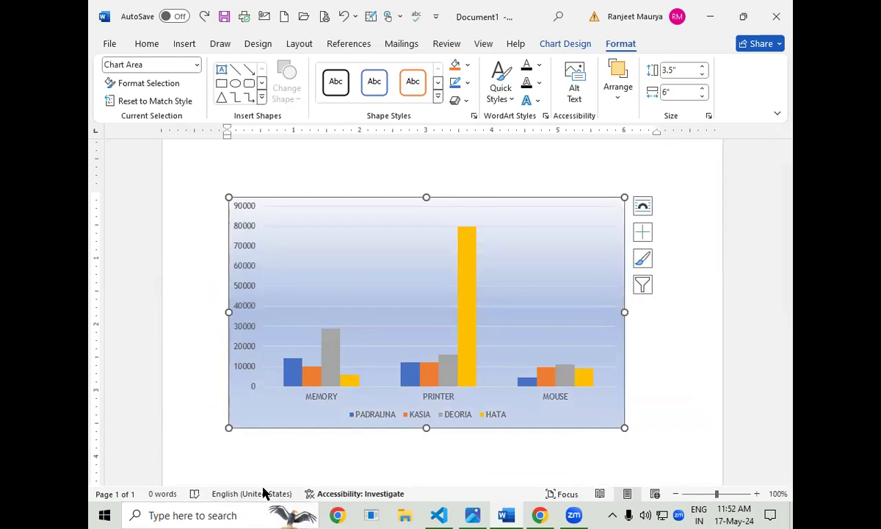
Fill the PADRAUNA series columns with red and the KASIA series columns with green.
click(289, 373)
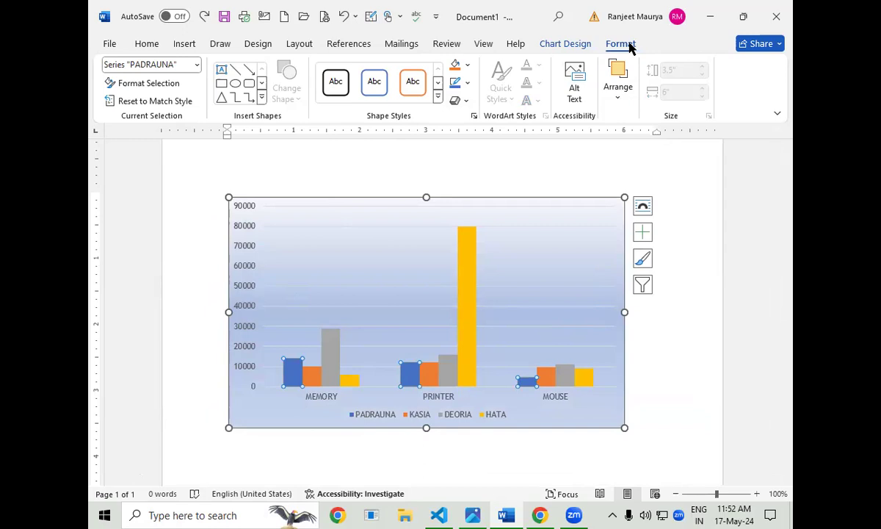
click(466, 65)
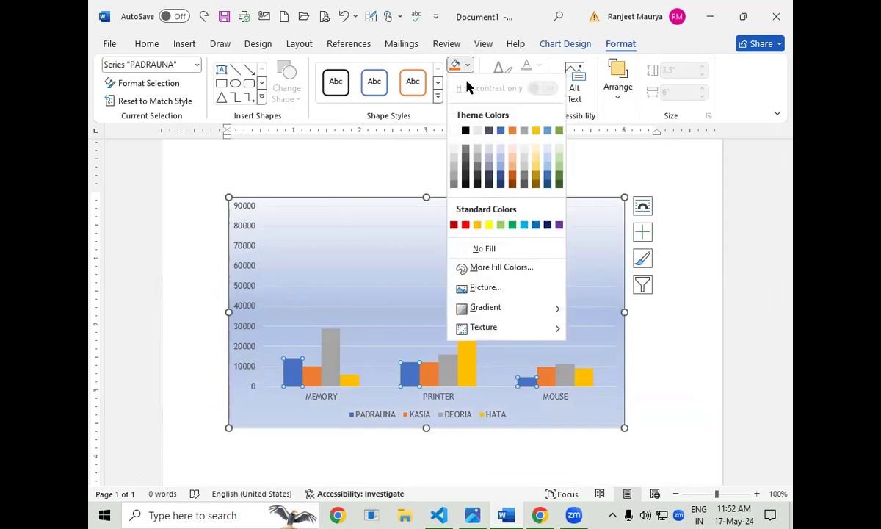
click(465, 225)
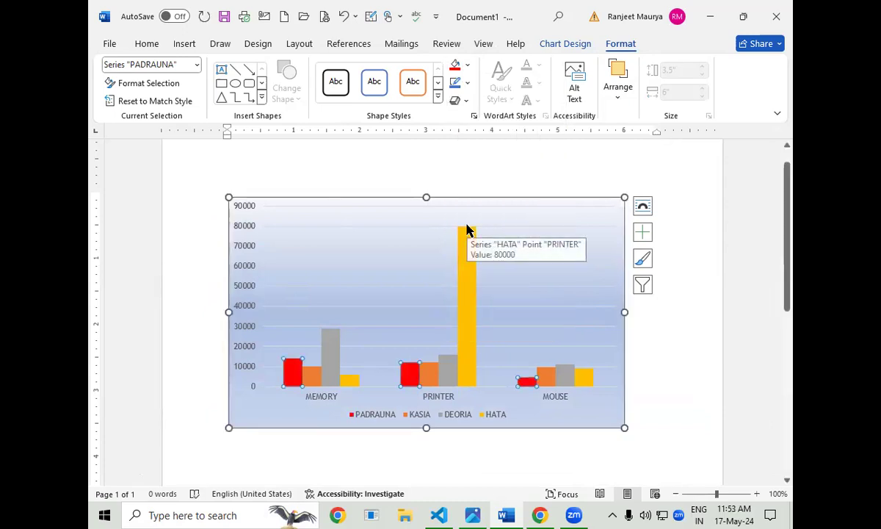
click(321, 373)
click(312, 377)
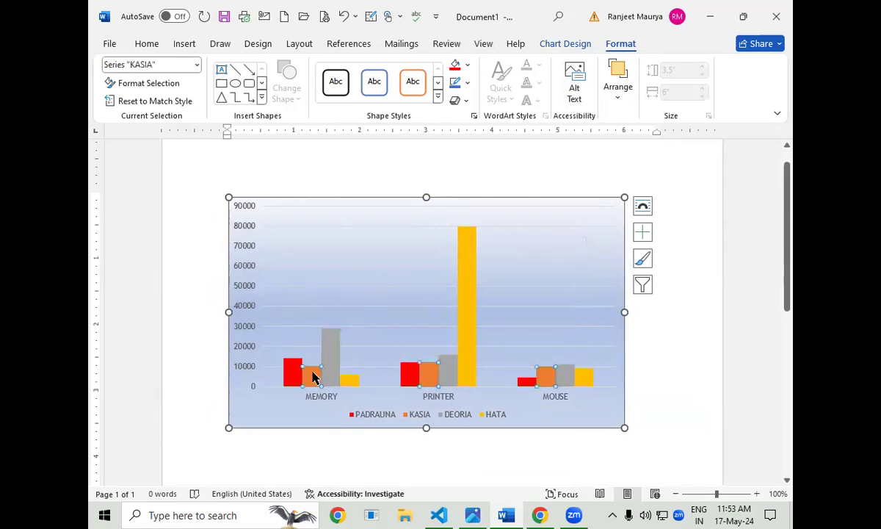
click(466, 66)
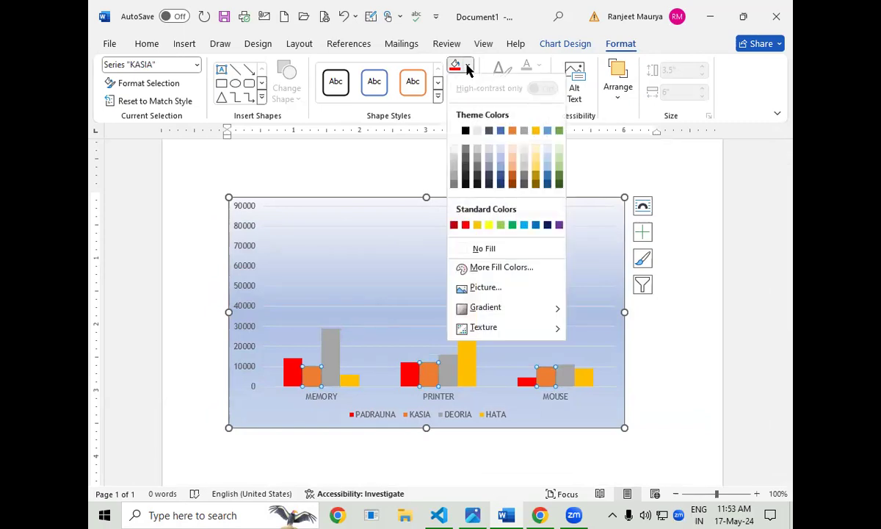
click(511, 225)
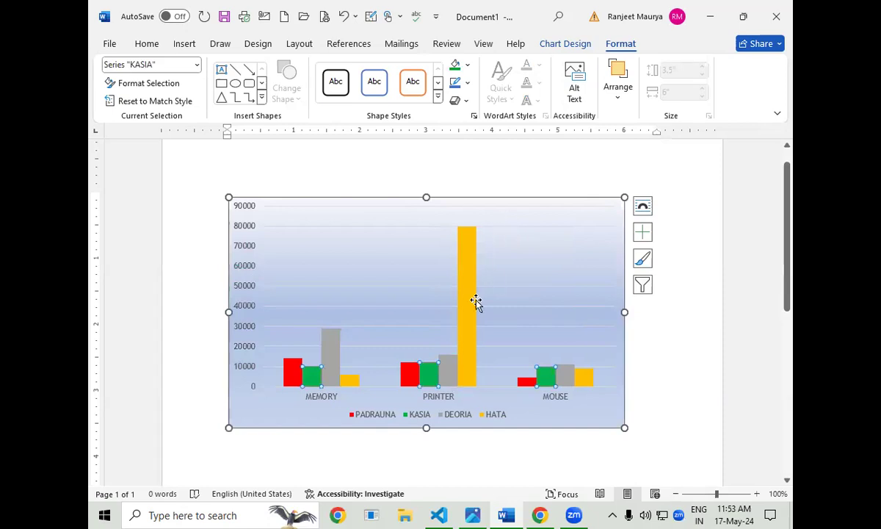
Fill the DEORIA series columns with yellow and the HATA series columns with black, and deselect the chart.
click(332, 358)
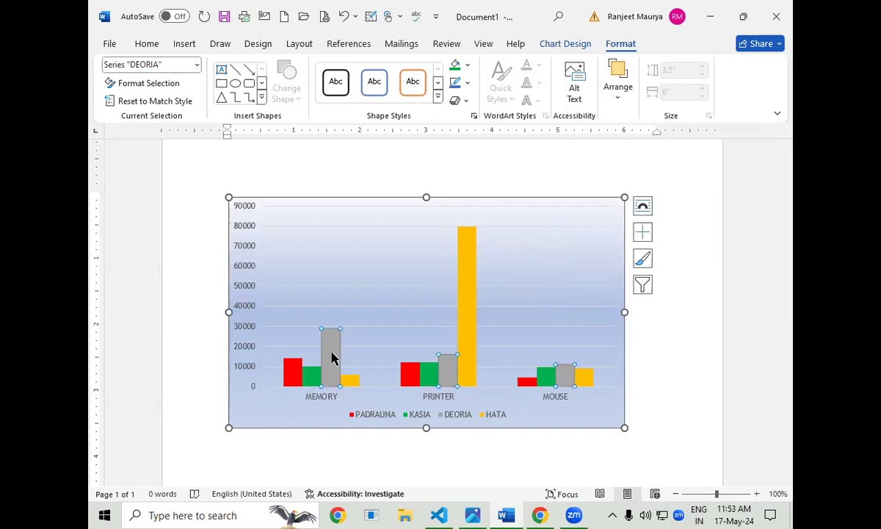
click(467, 65)
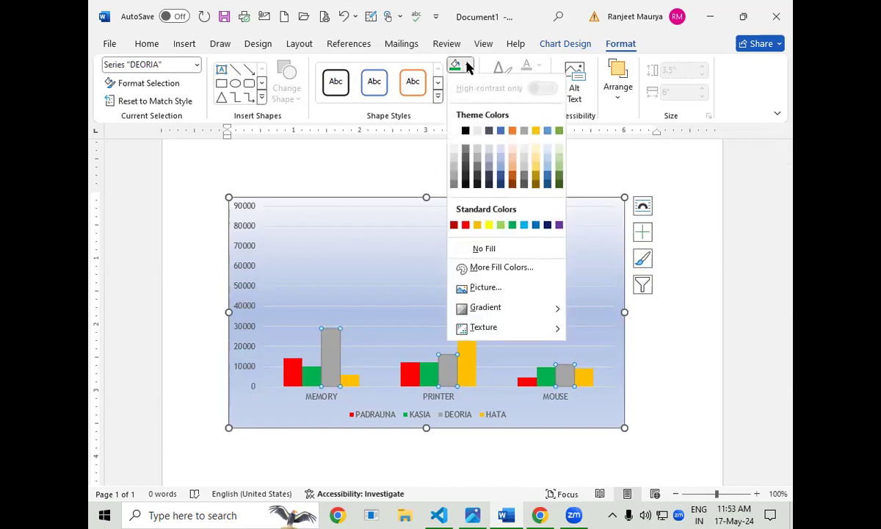
click(489, 227)
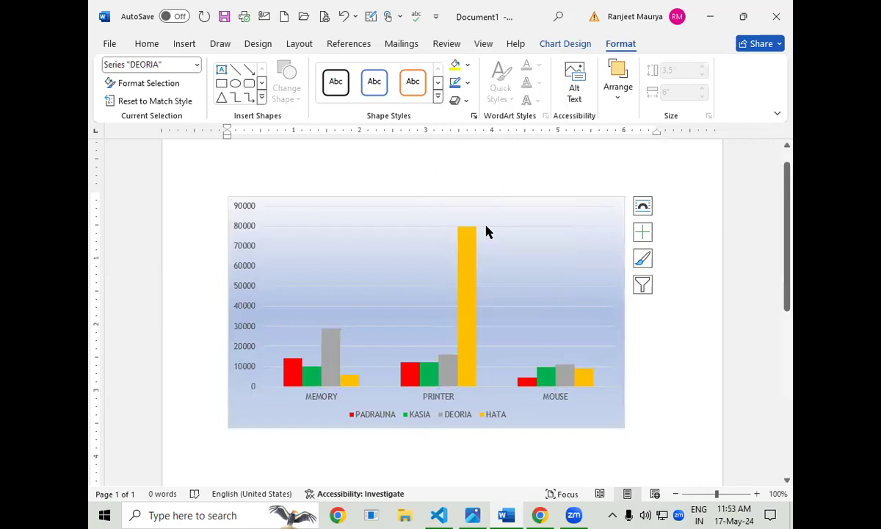
click(350, 379)
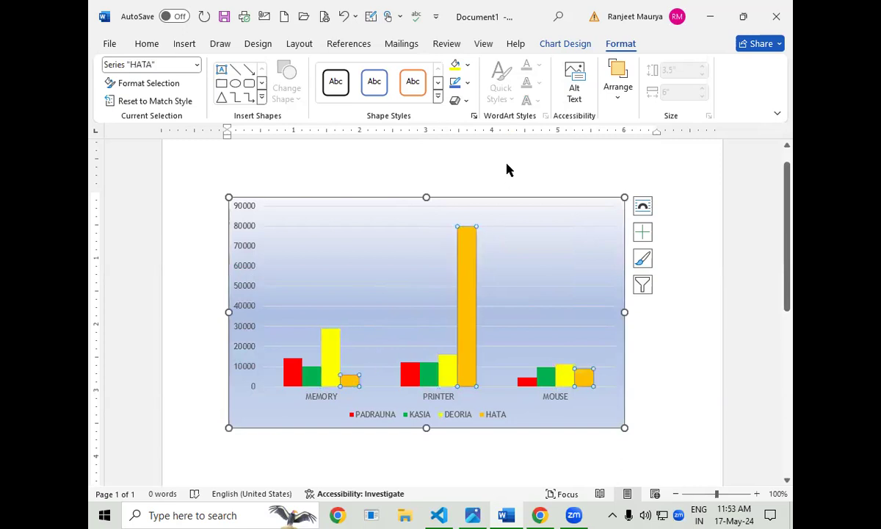
click(468, 67)
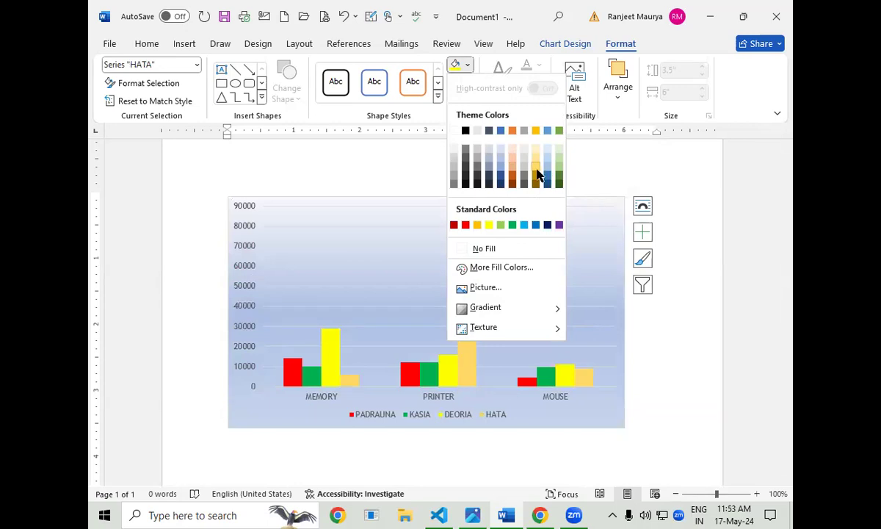
click(465, 131)
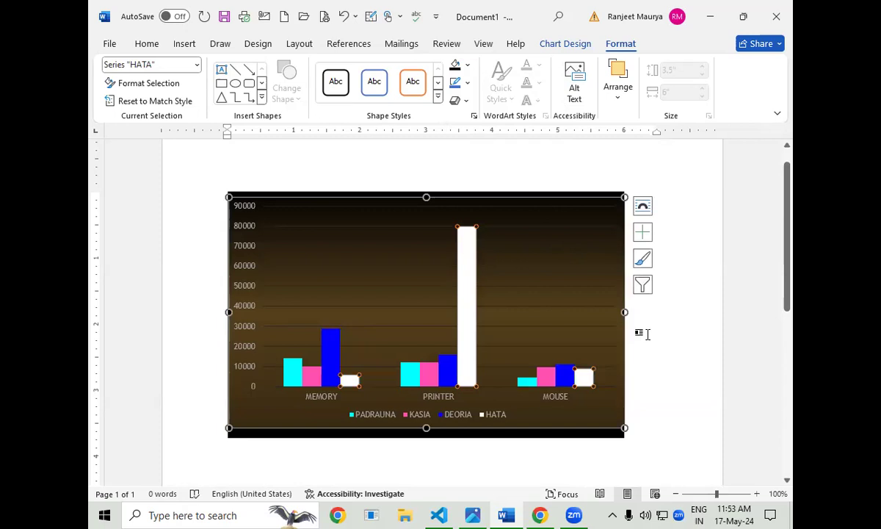
click(645, 333)
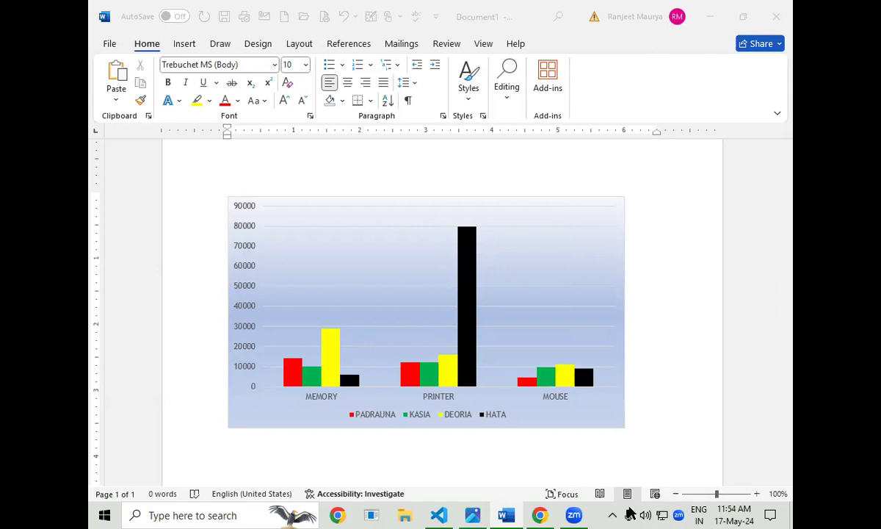
Review the chart's data source selection and its data sheet, and close both.
click(413, 279)
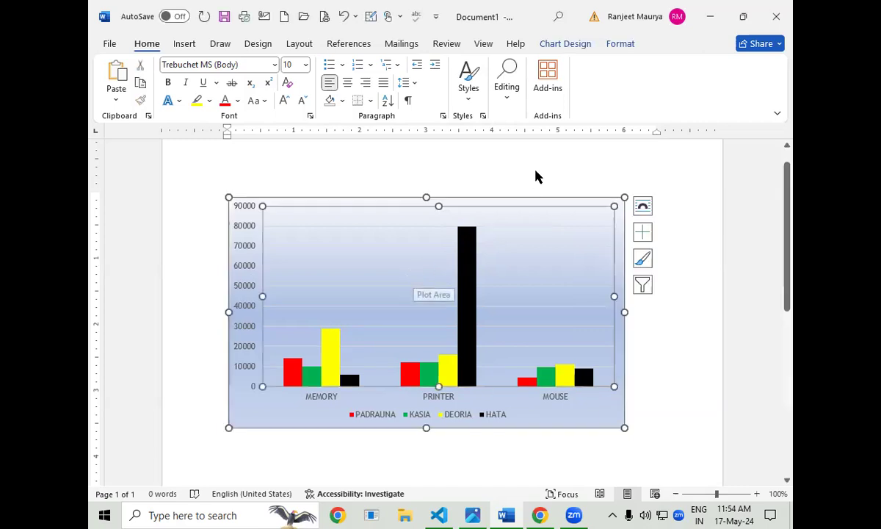
click(577, 45)
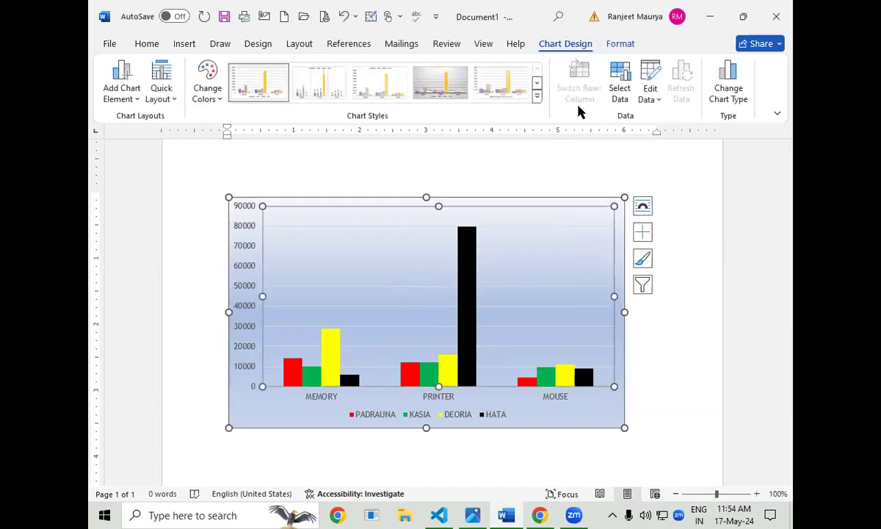
click(617, 85)
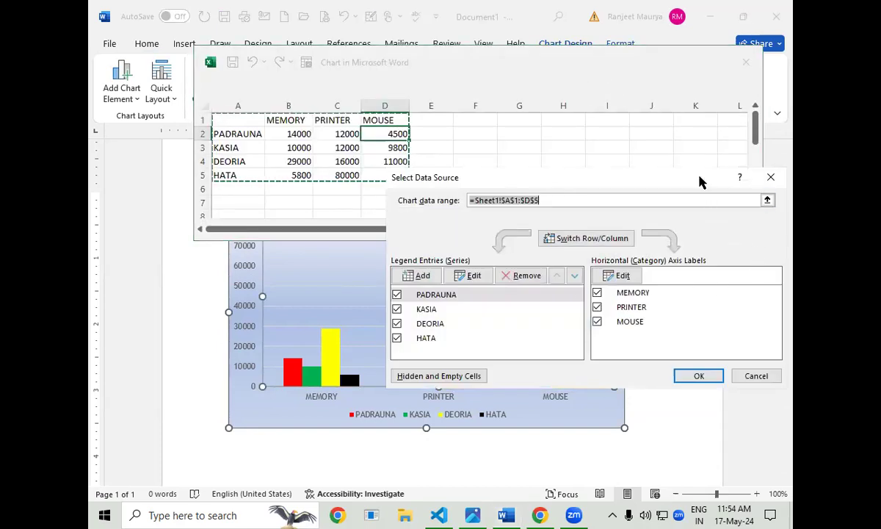
drag(699, 182, 628, 186)
click(694, 184)
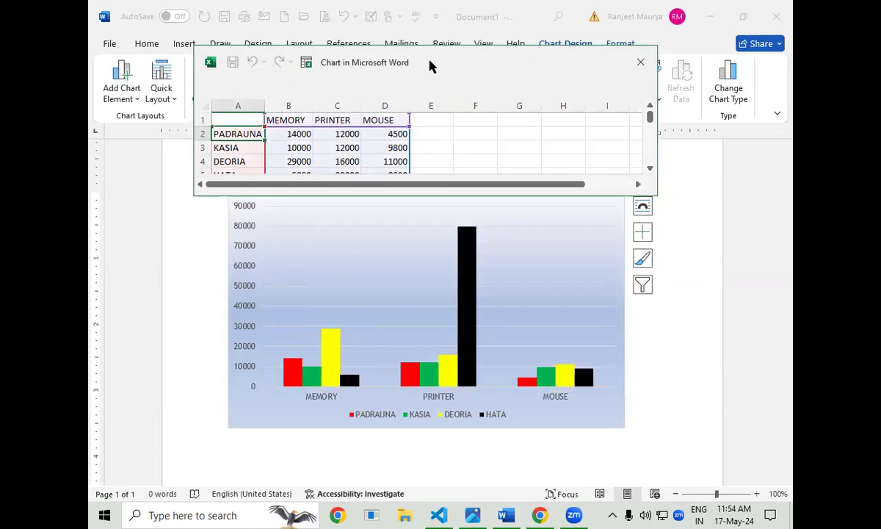
drag(419, 65, 312, 122)
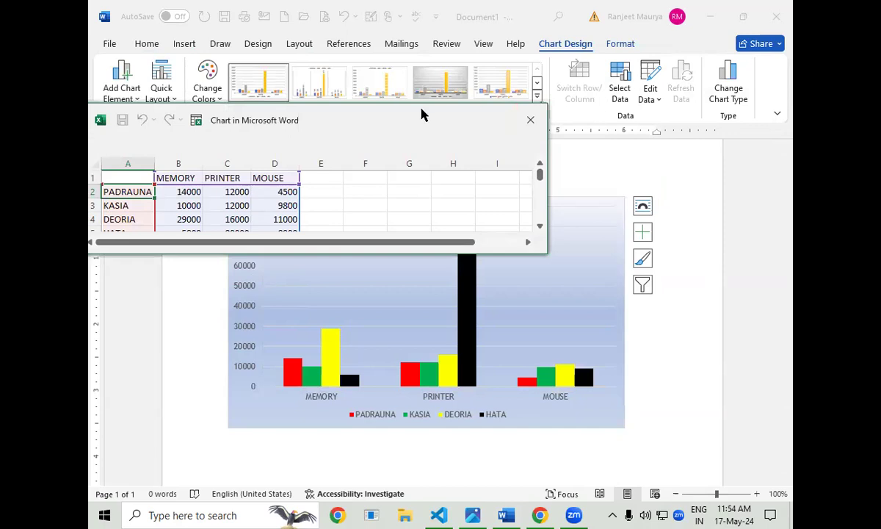
drag(423, 114, 490, 120)
click(294, 211)
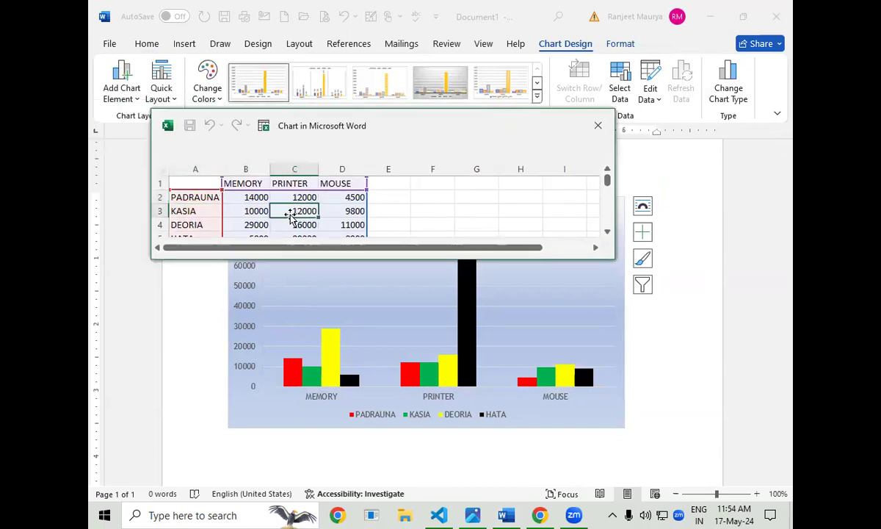
click(587, 128)
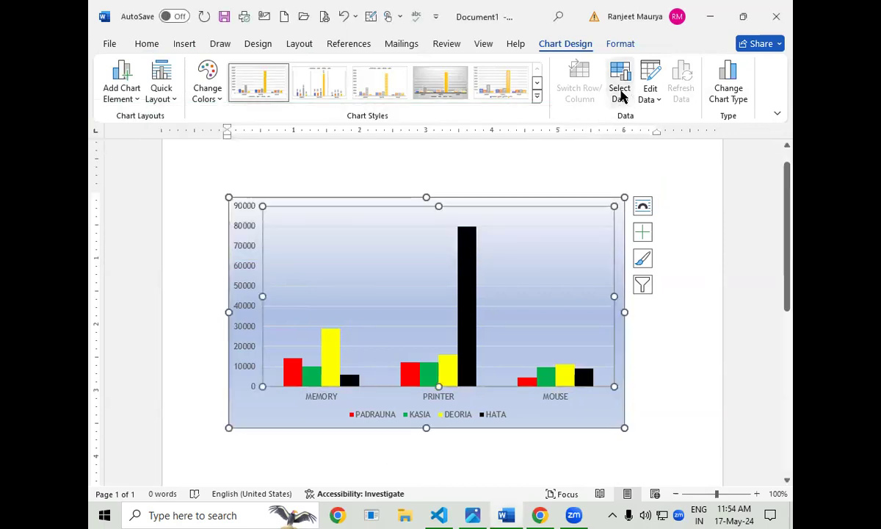
Examine the chart's data source range, series and category labels, cancel the selection, and close the data sheet.
click(620, 94)
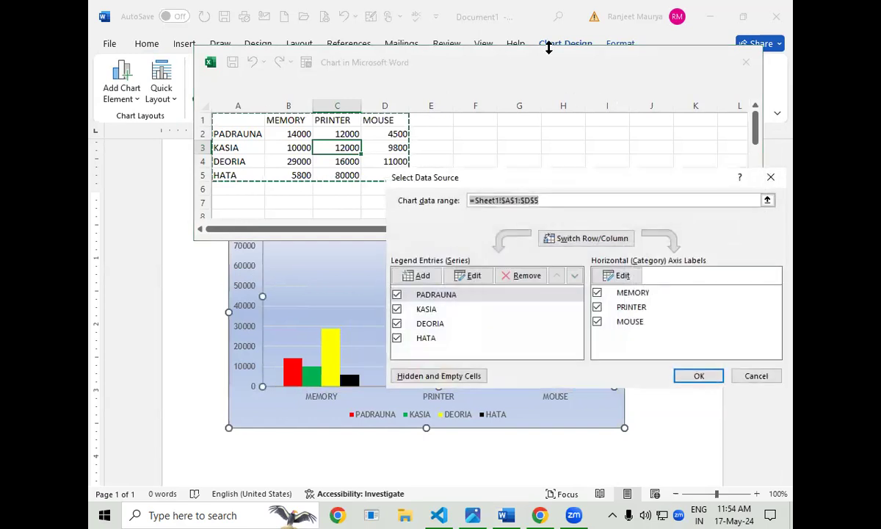
drag(549, 47, 527, 145)
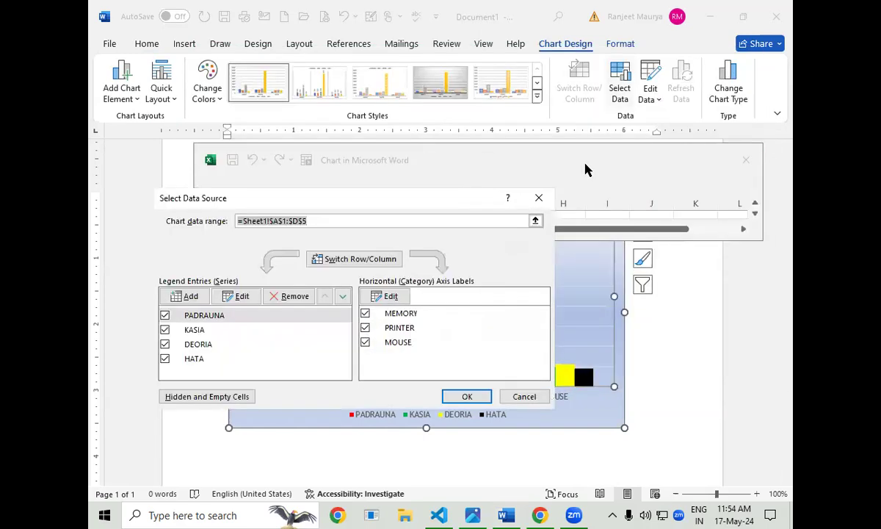
click(536, 196)
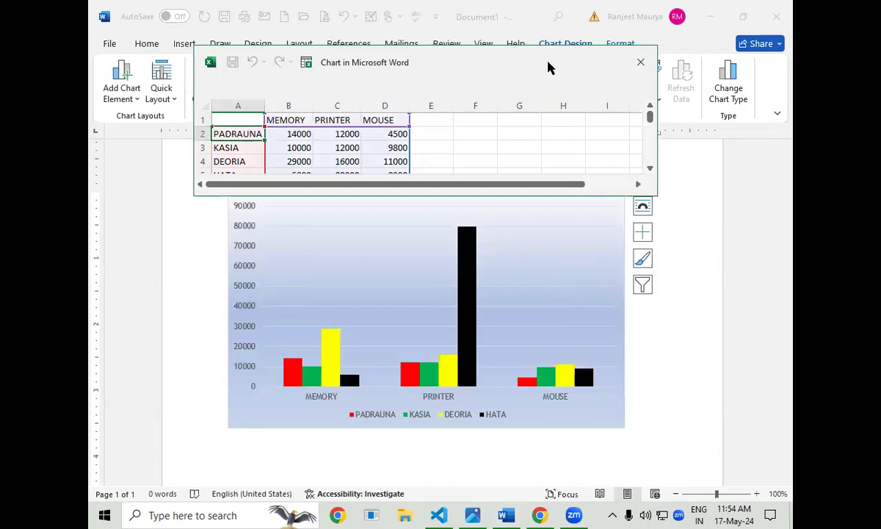
drag(541, 67, 459, 162)
click(215, 255)
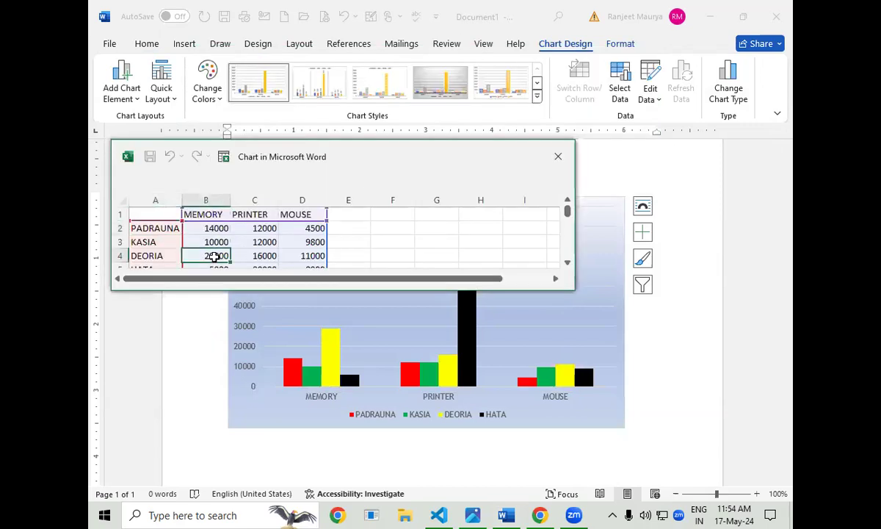
click(558, 161)
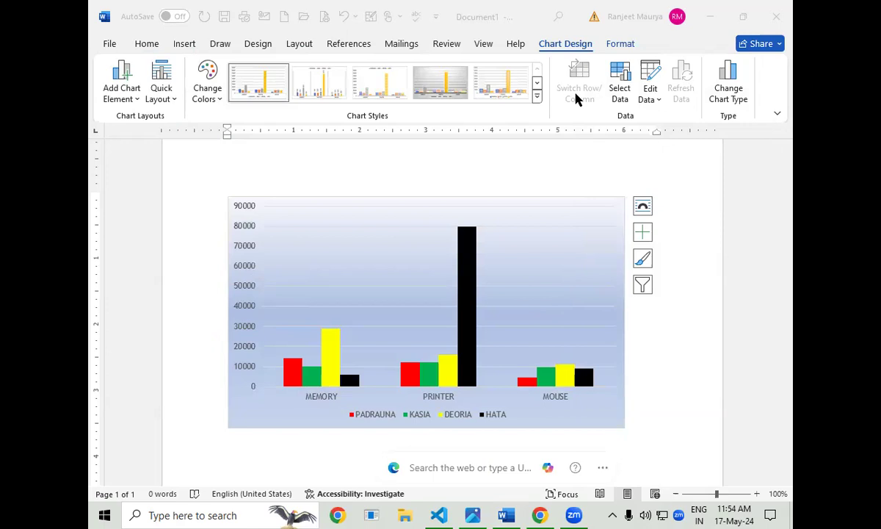
Dismiss the data source selection again, enlarge the chart's data sheet to view all its rows, and close it.
click(474, 282)
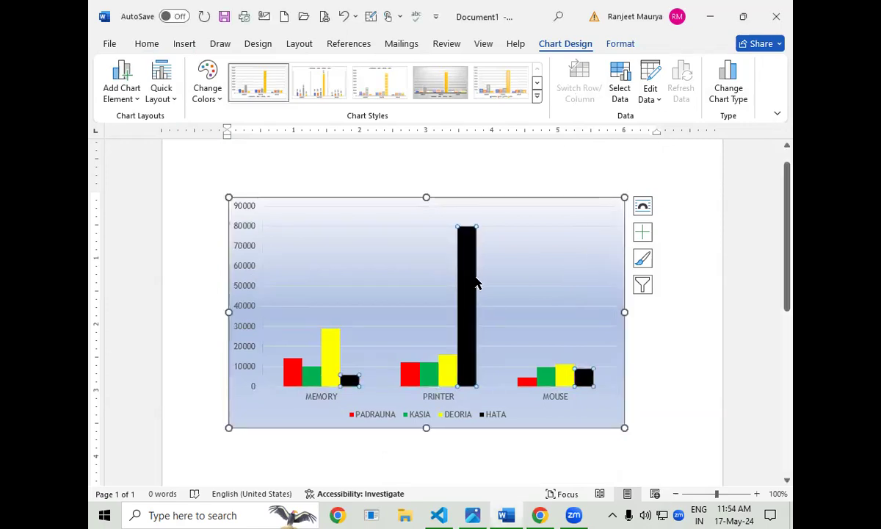
click(626, 93)
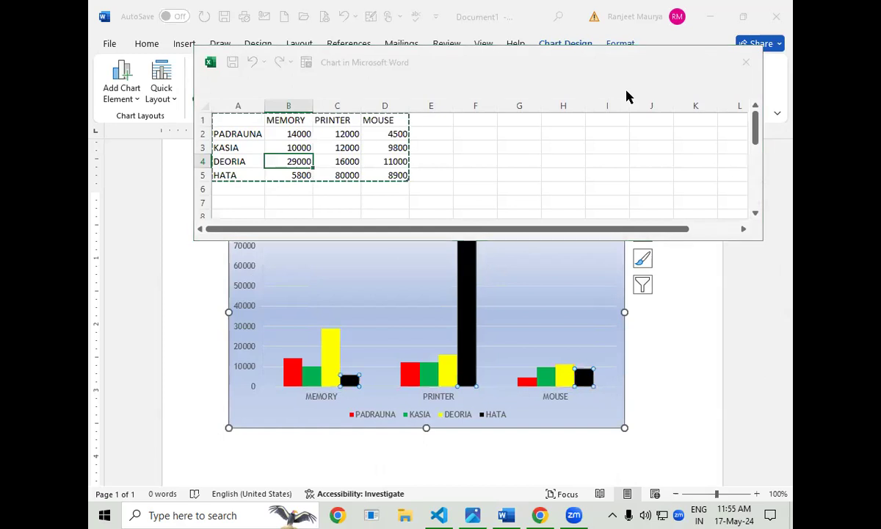
click(768, 177)
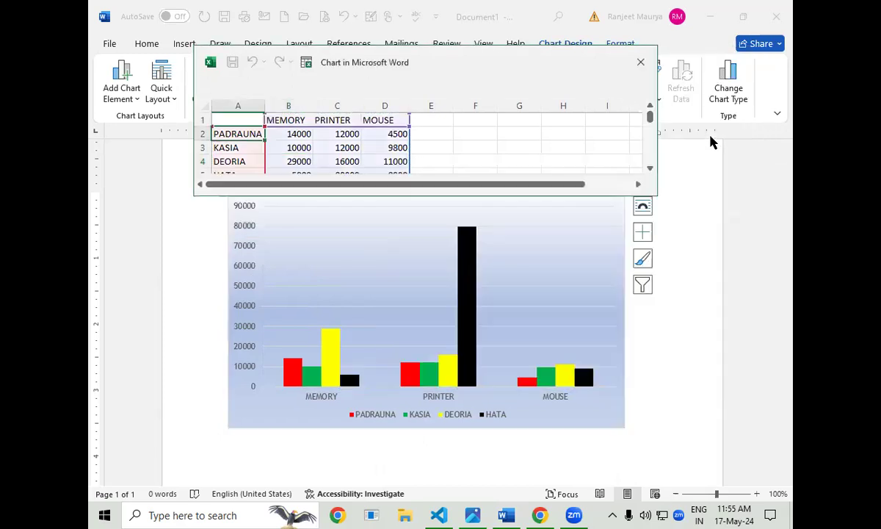
drag(560, 83, 487, 164)
click(230, 235)
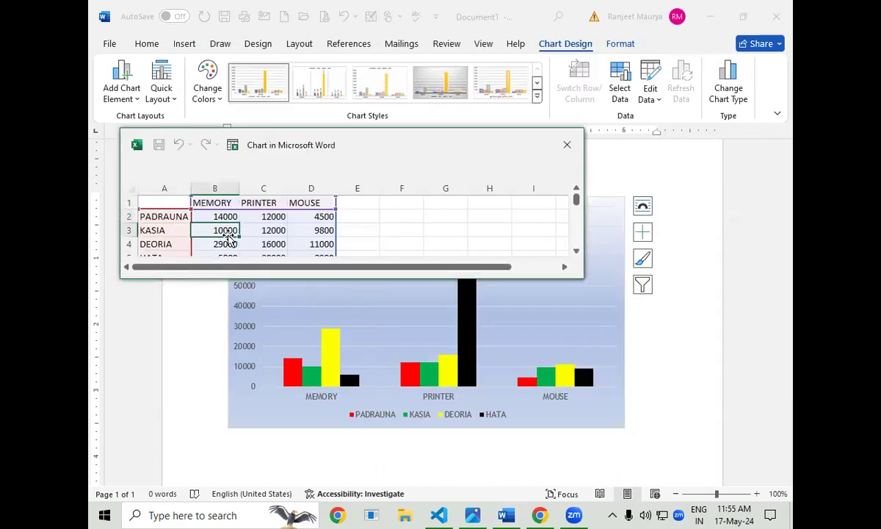
drag(277, 278, 277, 340)
click(170, 247)
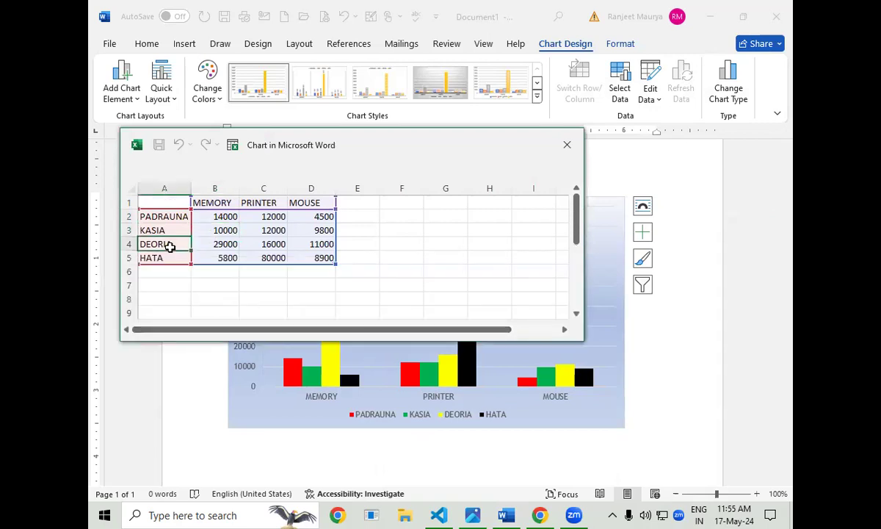
click(566, 143)
double_click(431, 325)
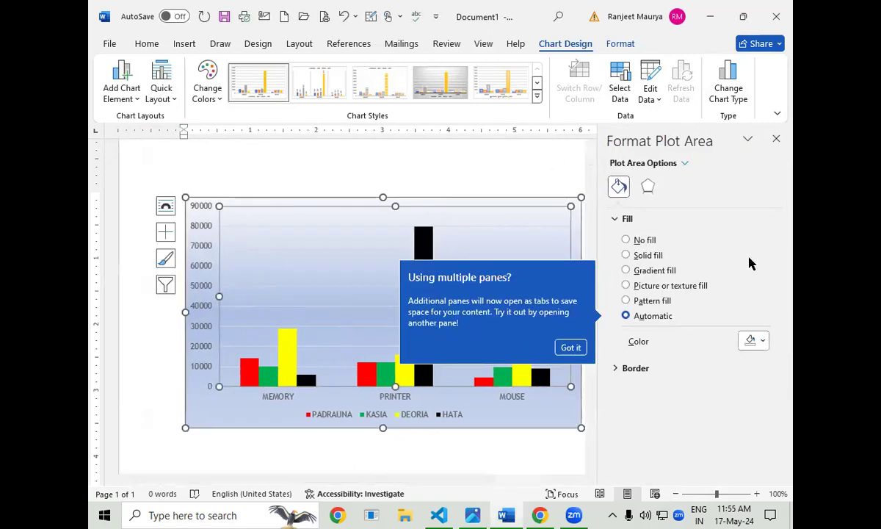
click(779, 136)
click(779, 136)
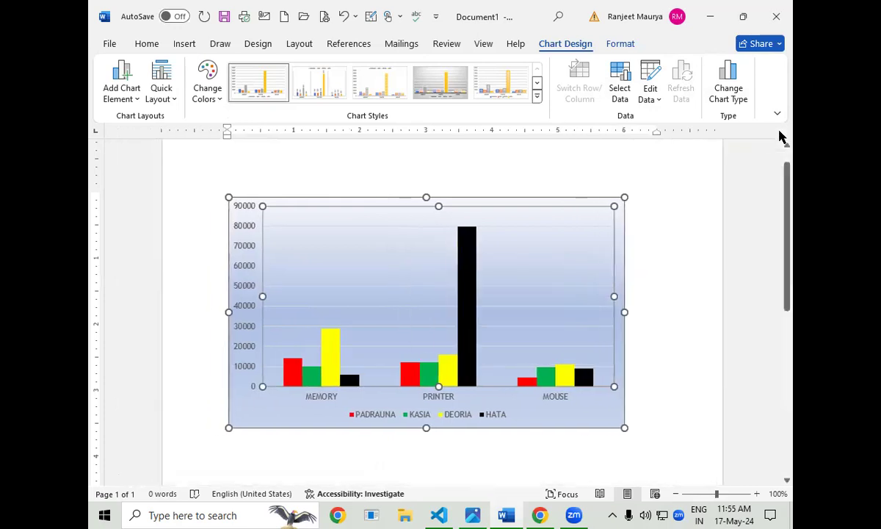
Reset the plot area and the chart area to match the style, deselect the chart, and undo the chart area reset.
mouse_move(419, 376)
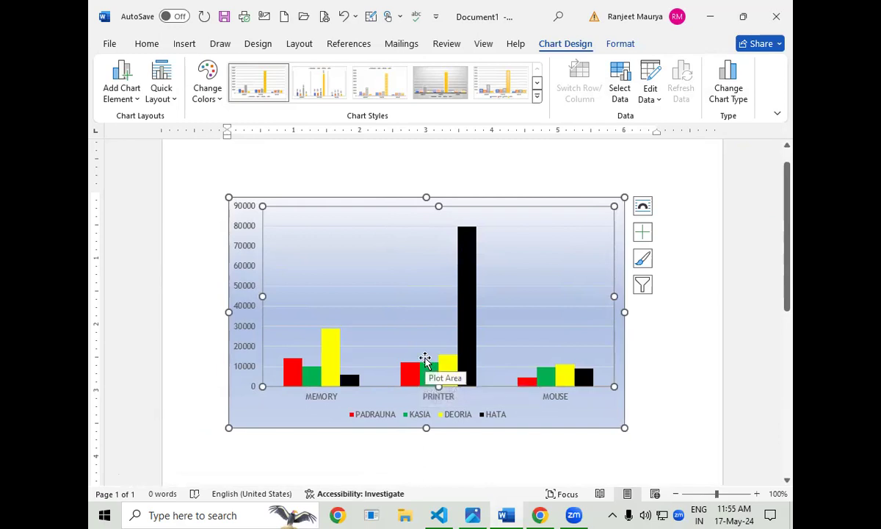
scroll(441, 371, up, 1)
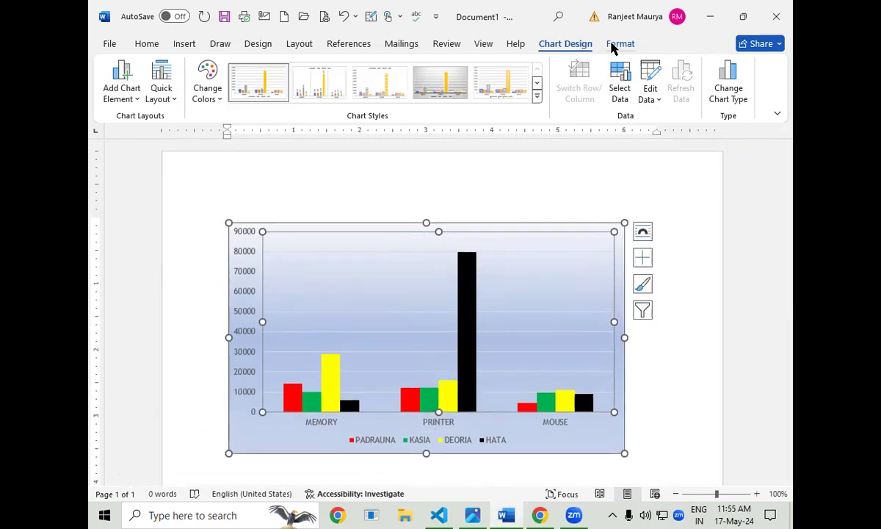
click(618, 46)
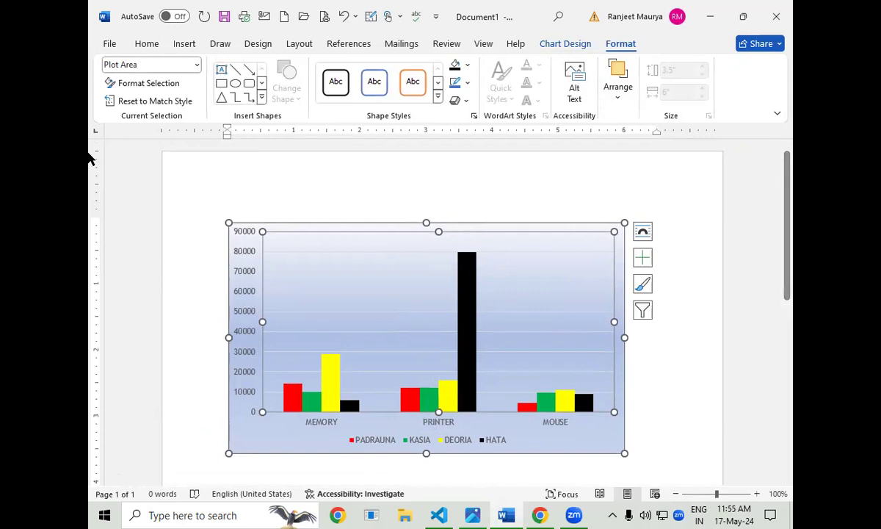
click(139, 103)
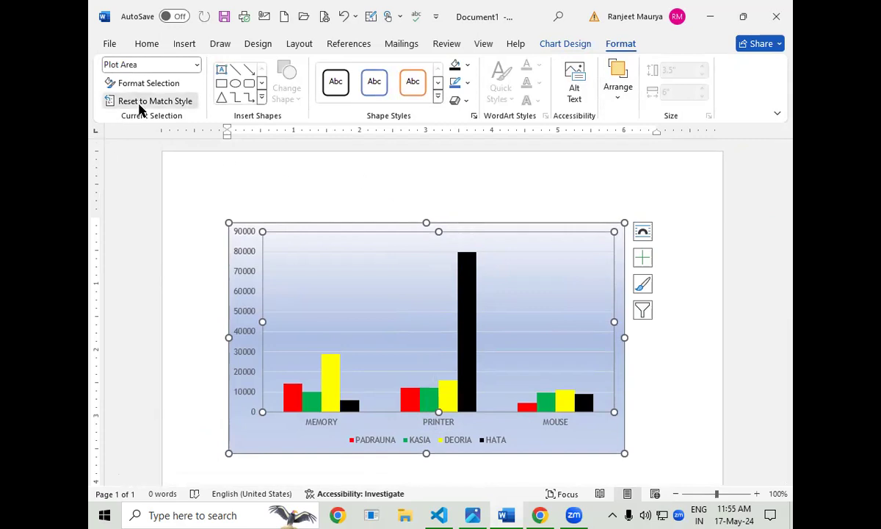
click(338, 222)
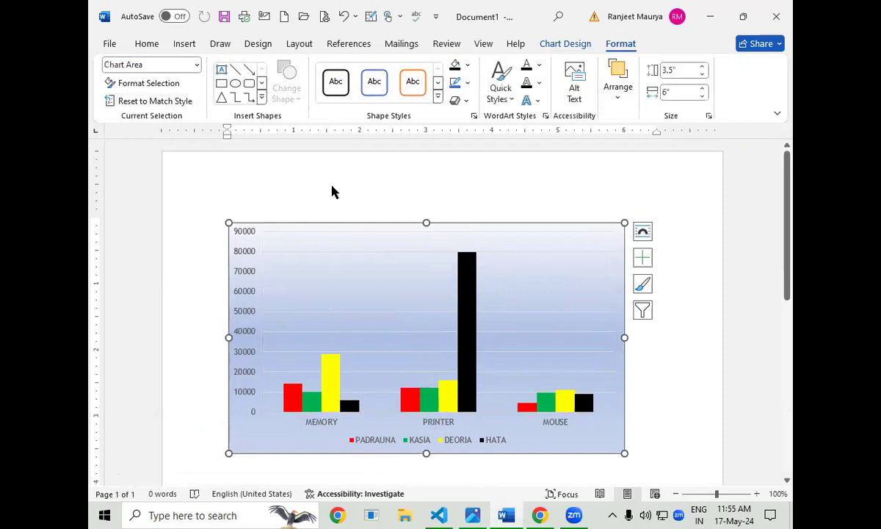
click(175, 103)
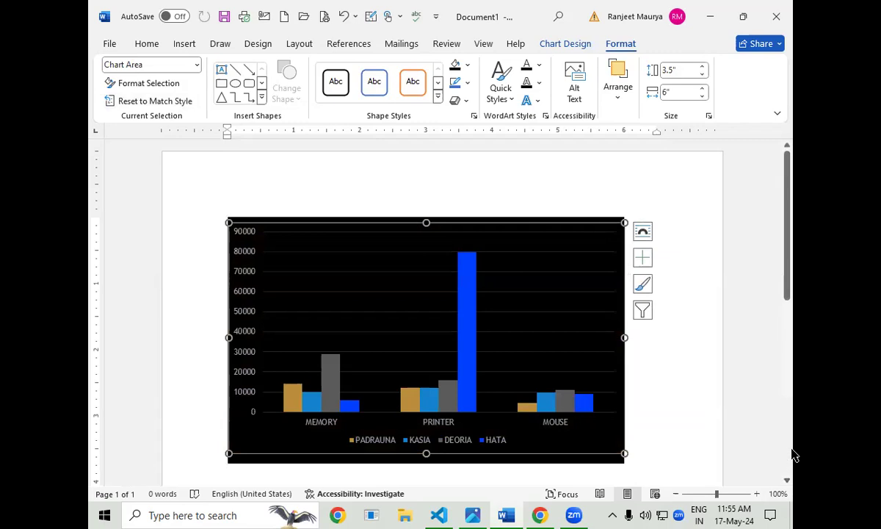
click(682, 390)
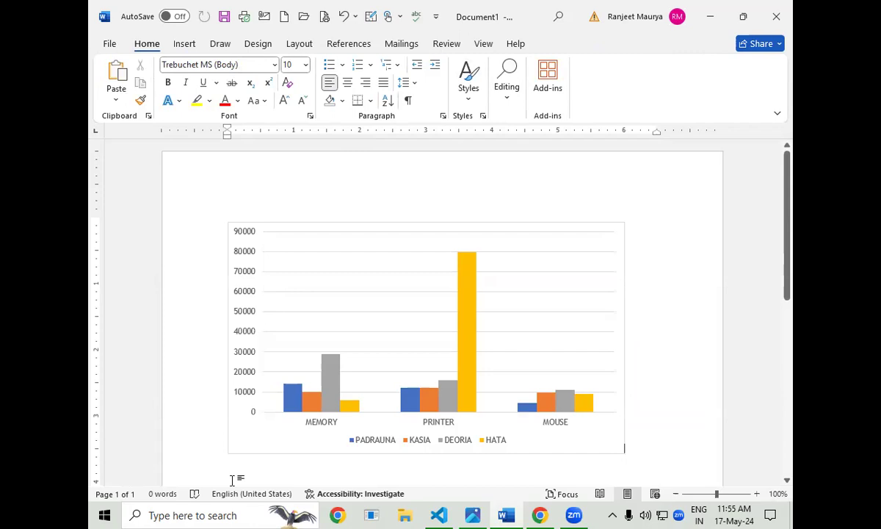
key(ctrl+z)
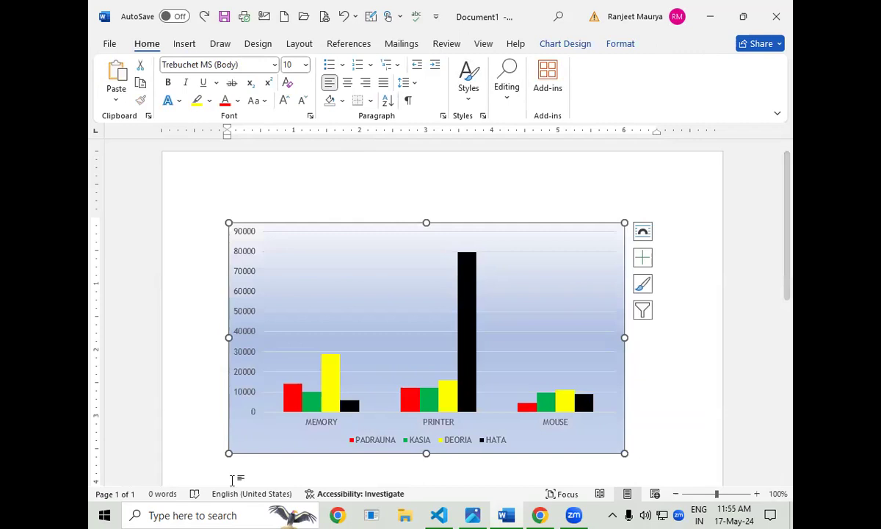